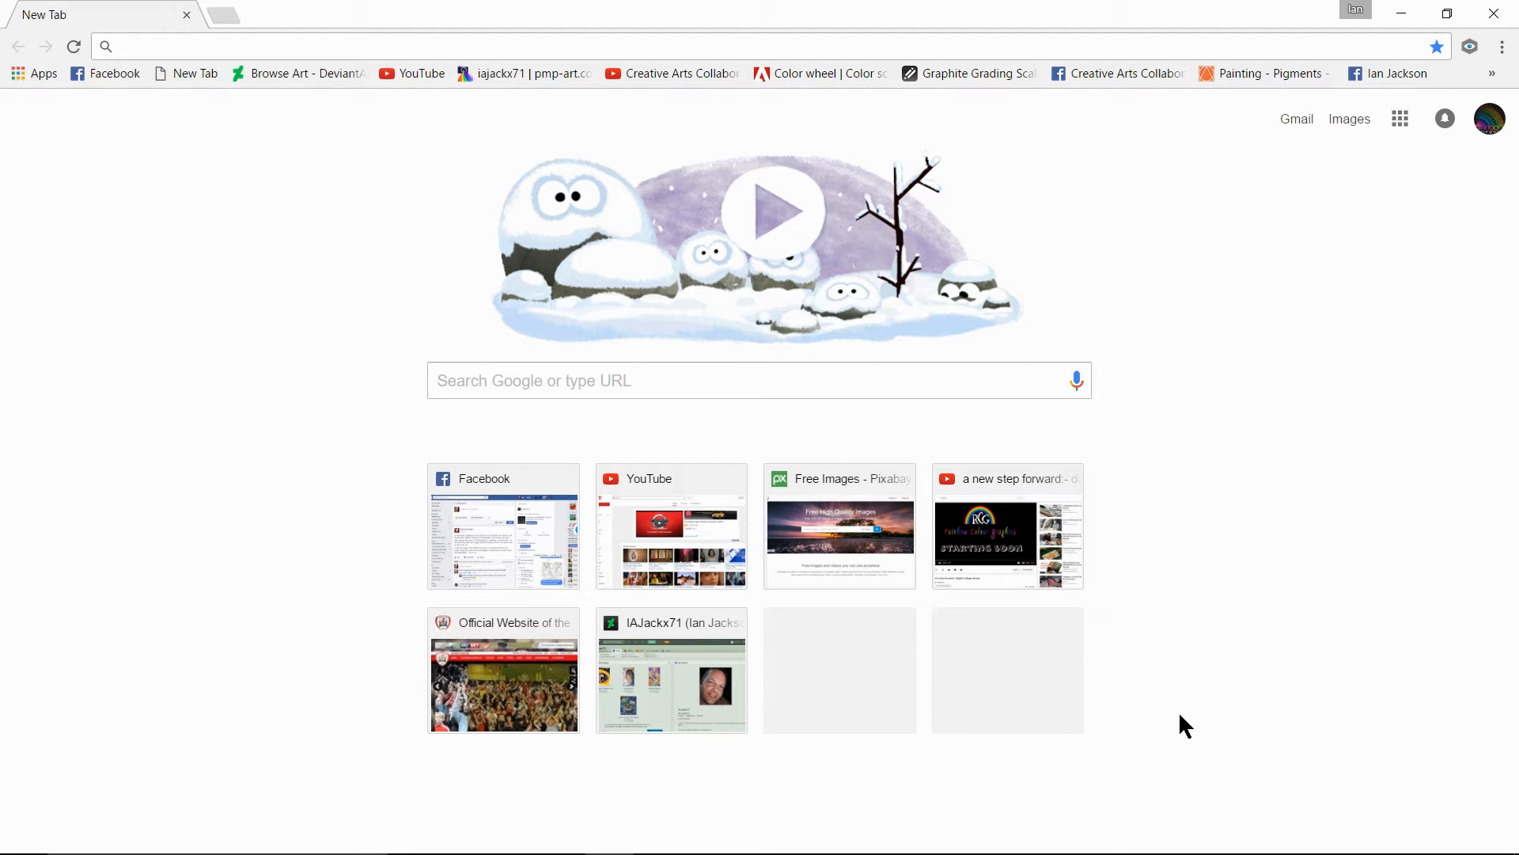
- Search the web for gimp and open the official GIMP website from the results
left_click(448, 379)
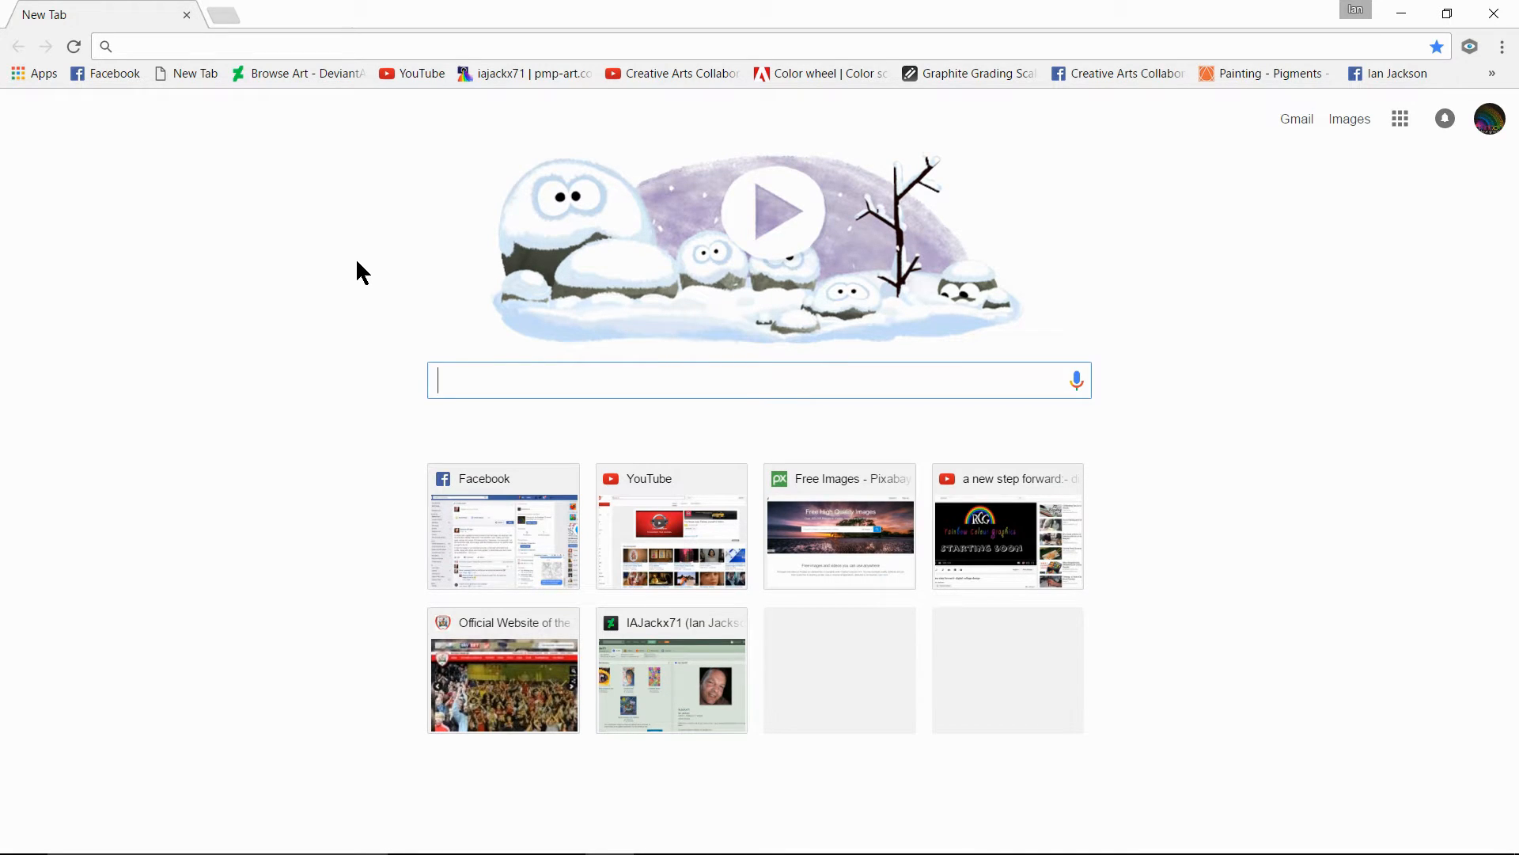
type("g")
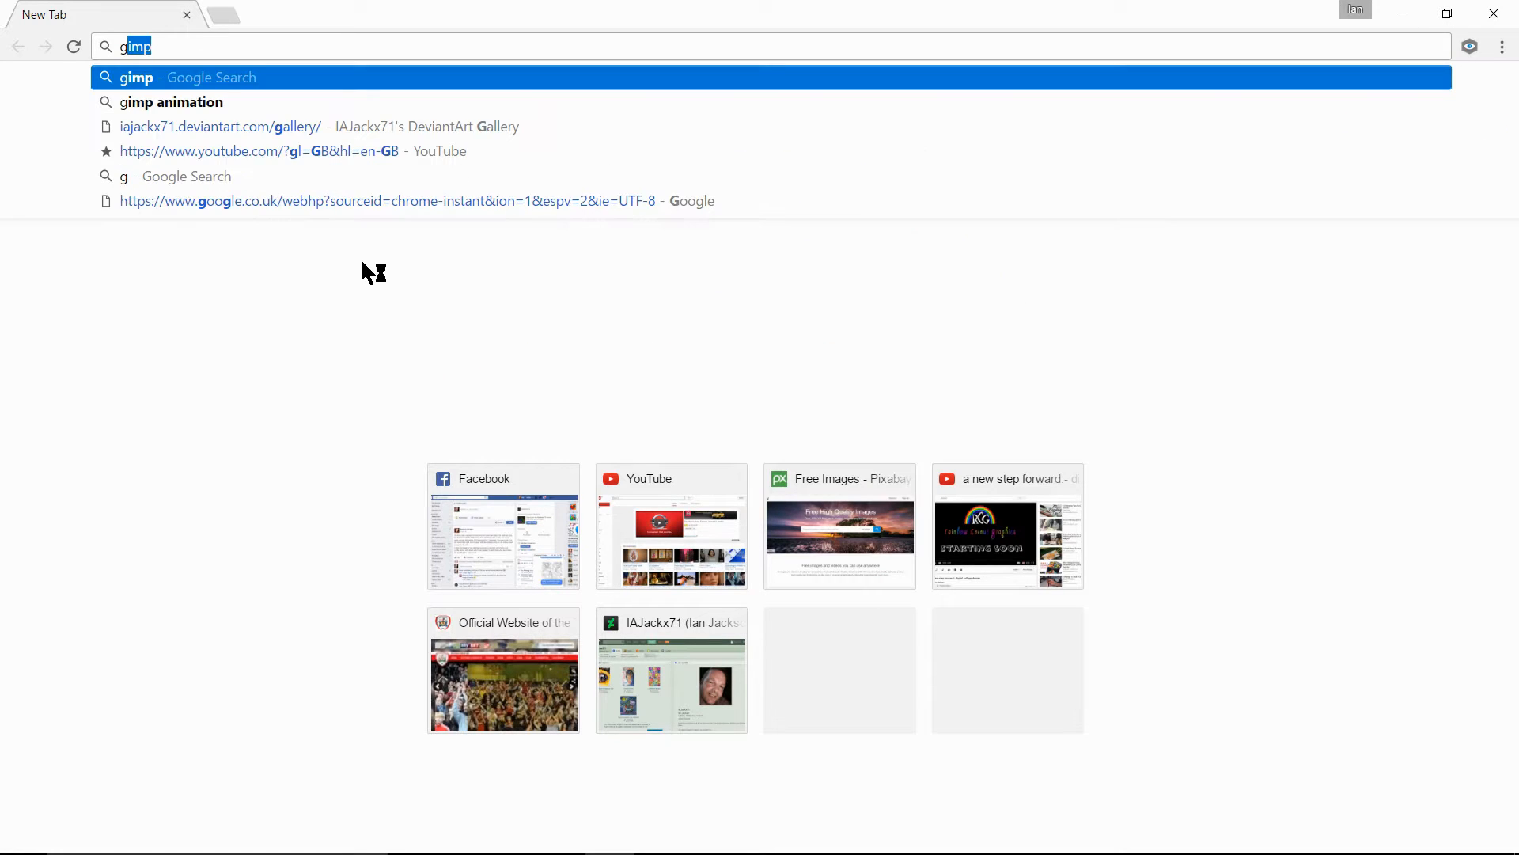
type("imp")
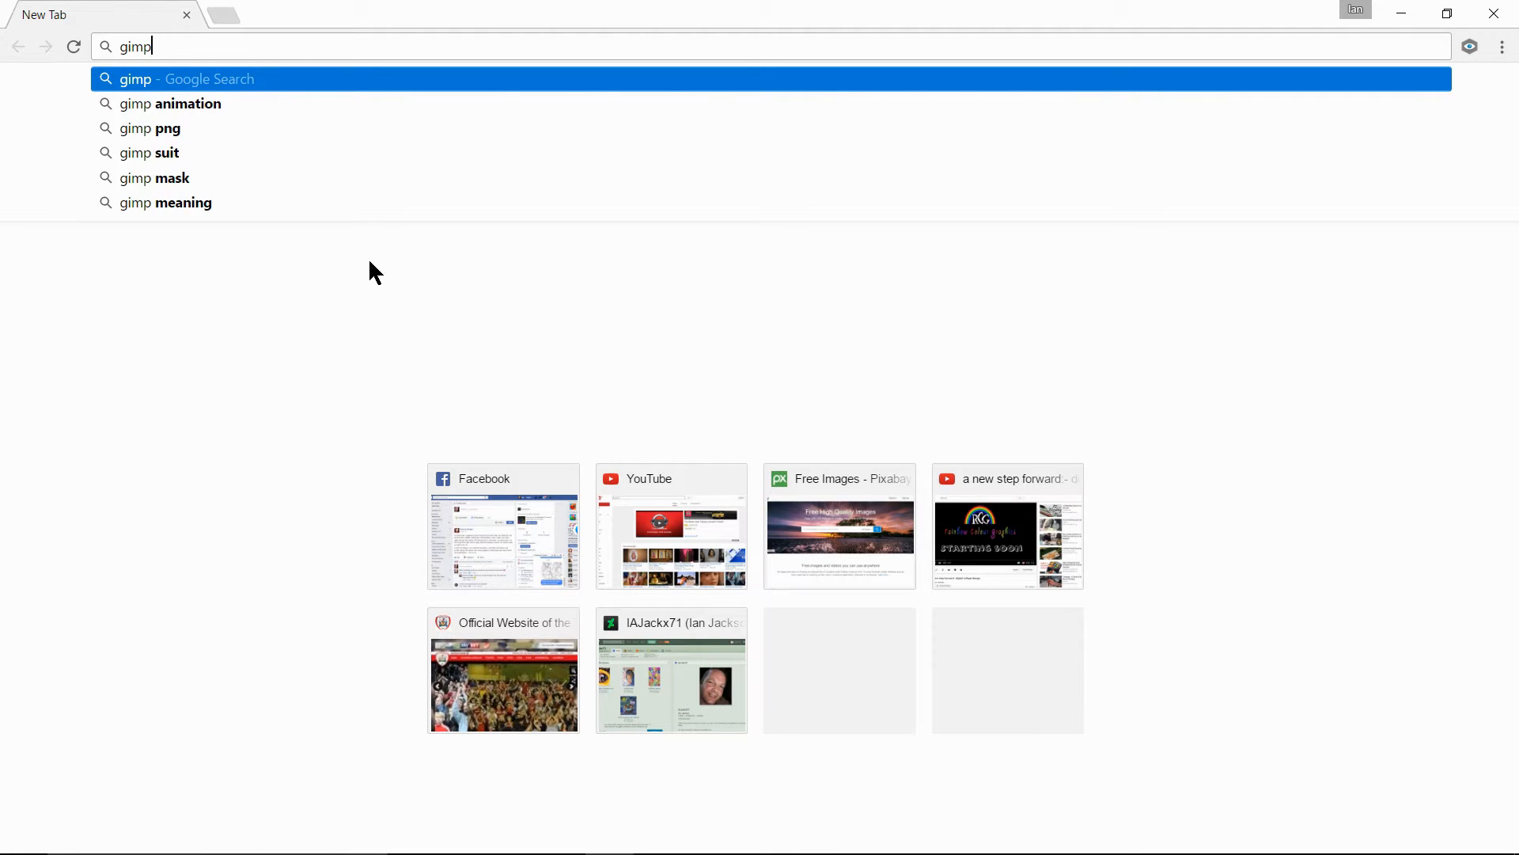
key("Return")
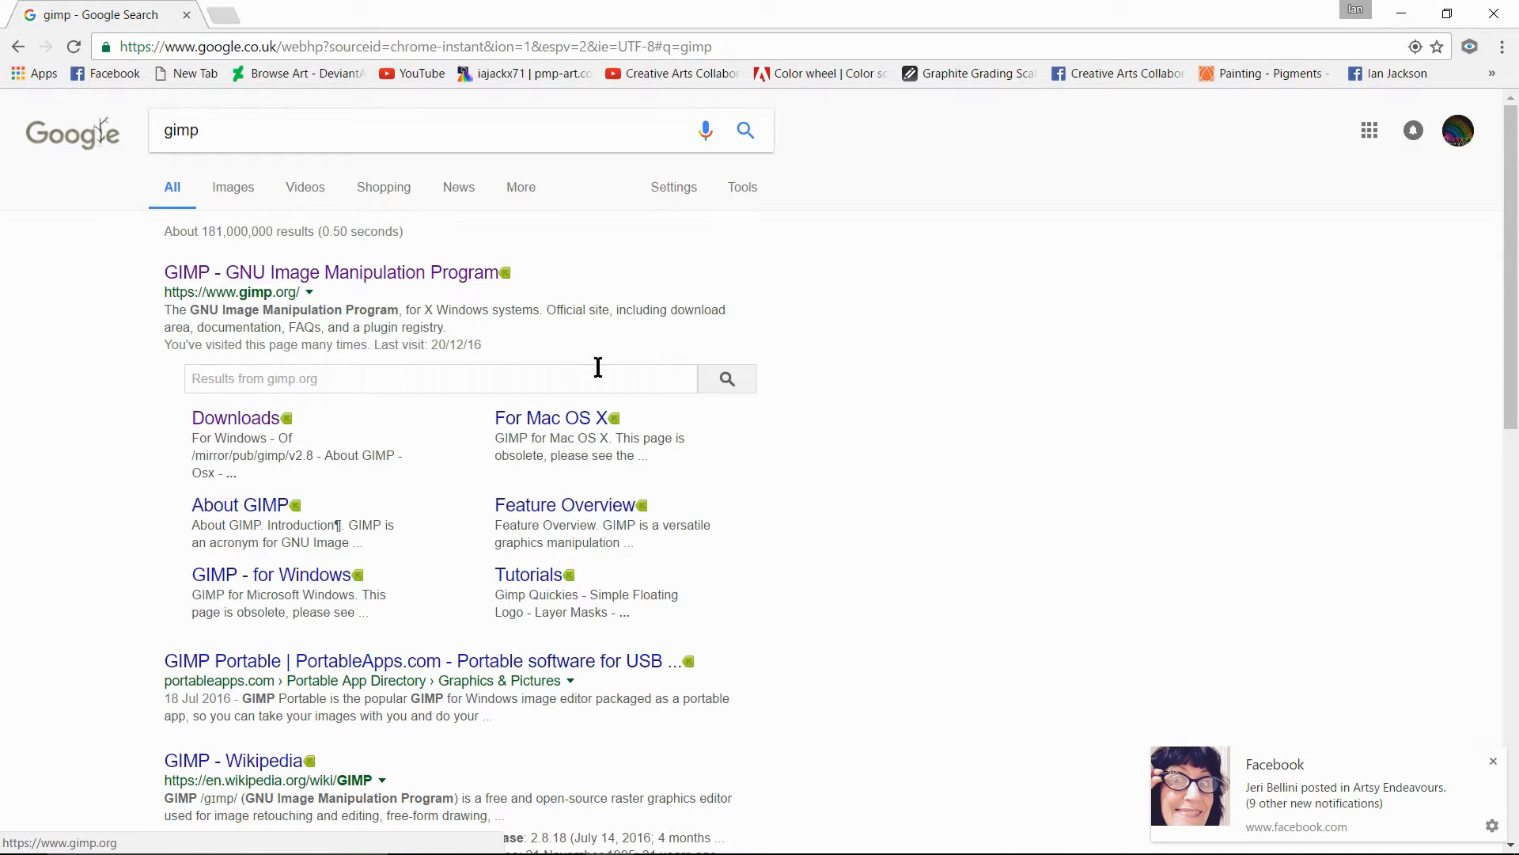
left_click(1494, 762)
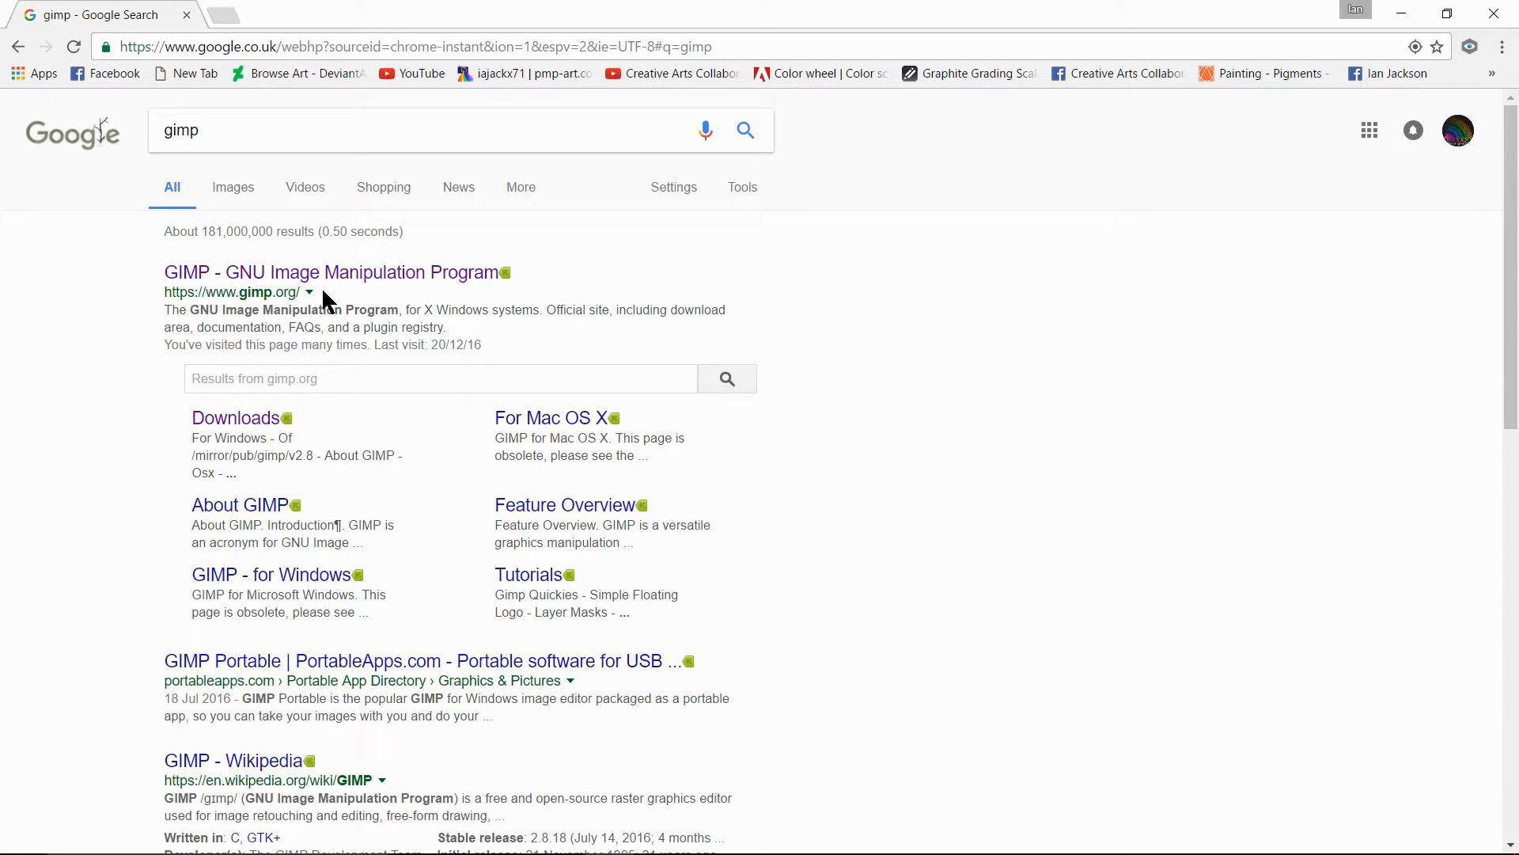
left_click(372, 273)
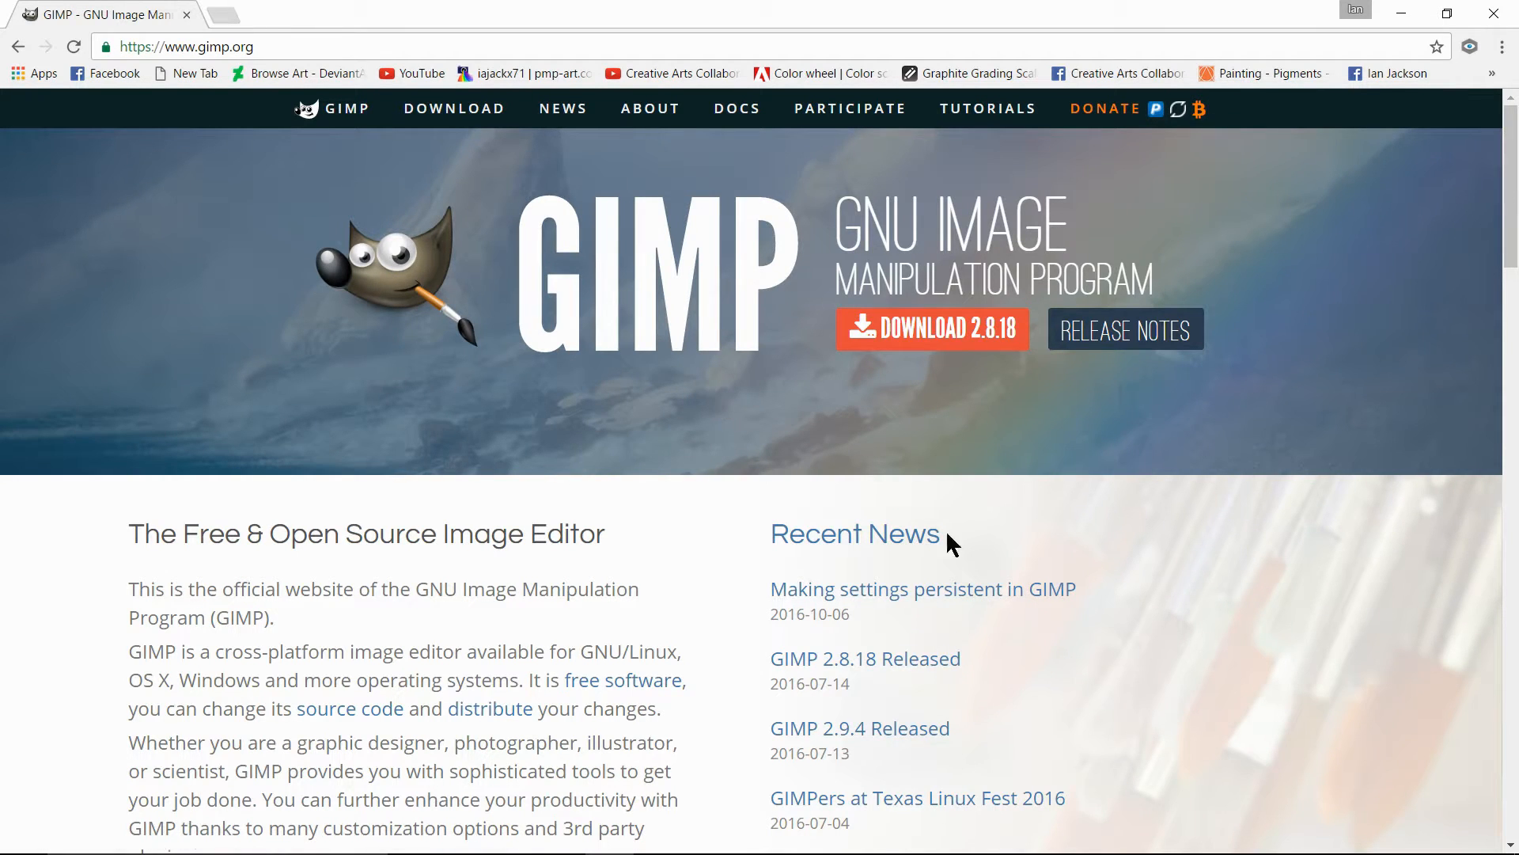
- Go to the GIMP 2.8.18 downloads page and download the Windows installer directly
mouse_move(1513, 210)
left_mouse_down()
mouse_move(1518, 559)
mouse_move(1512, 214)
left_mouse_up()
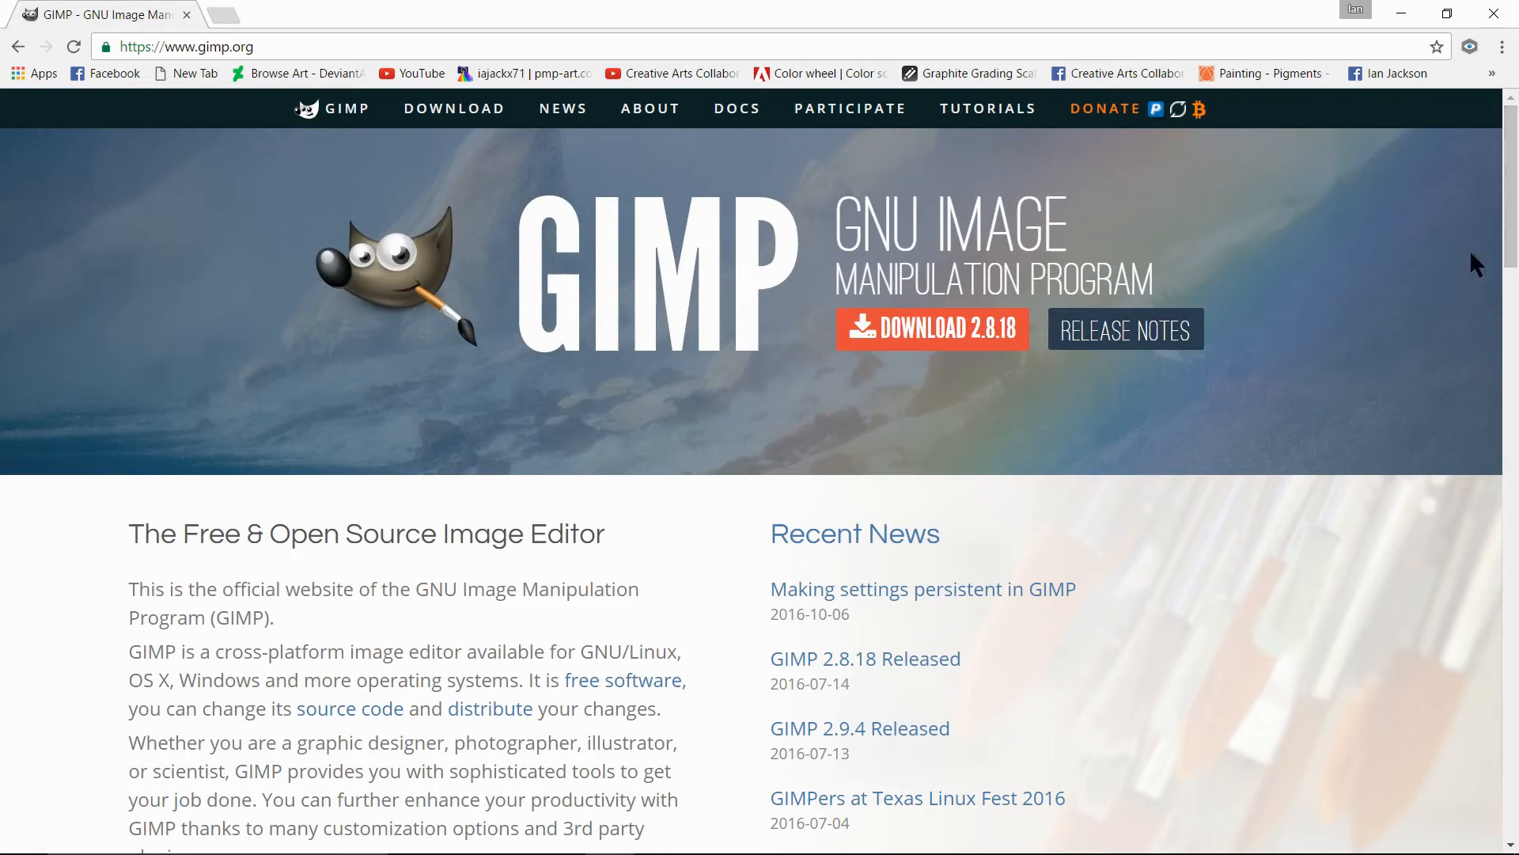
left_click(935, 327)
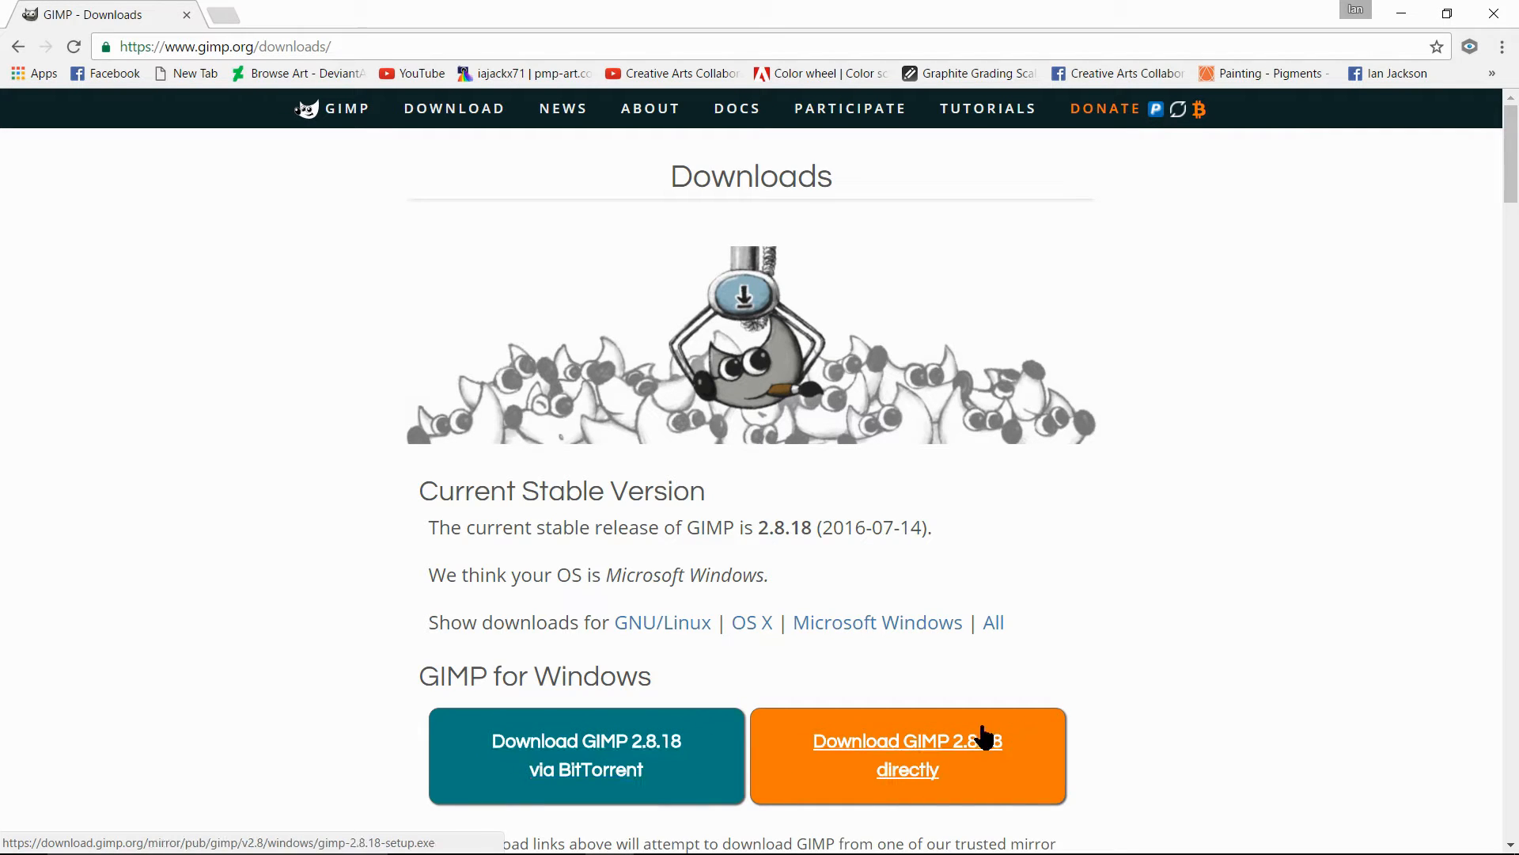
left_click(935, 741)
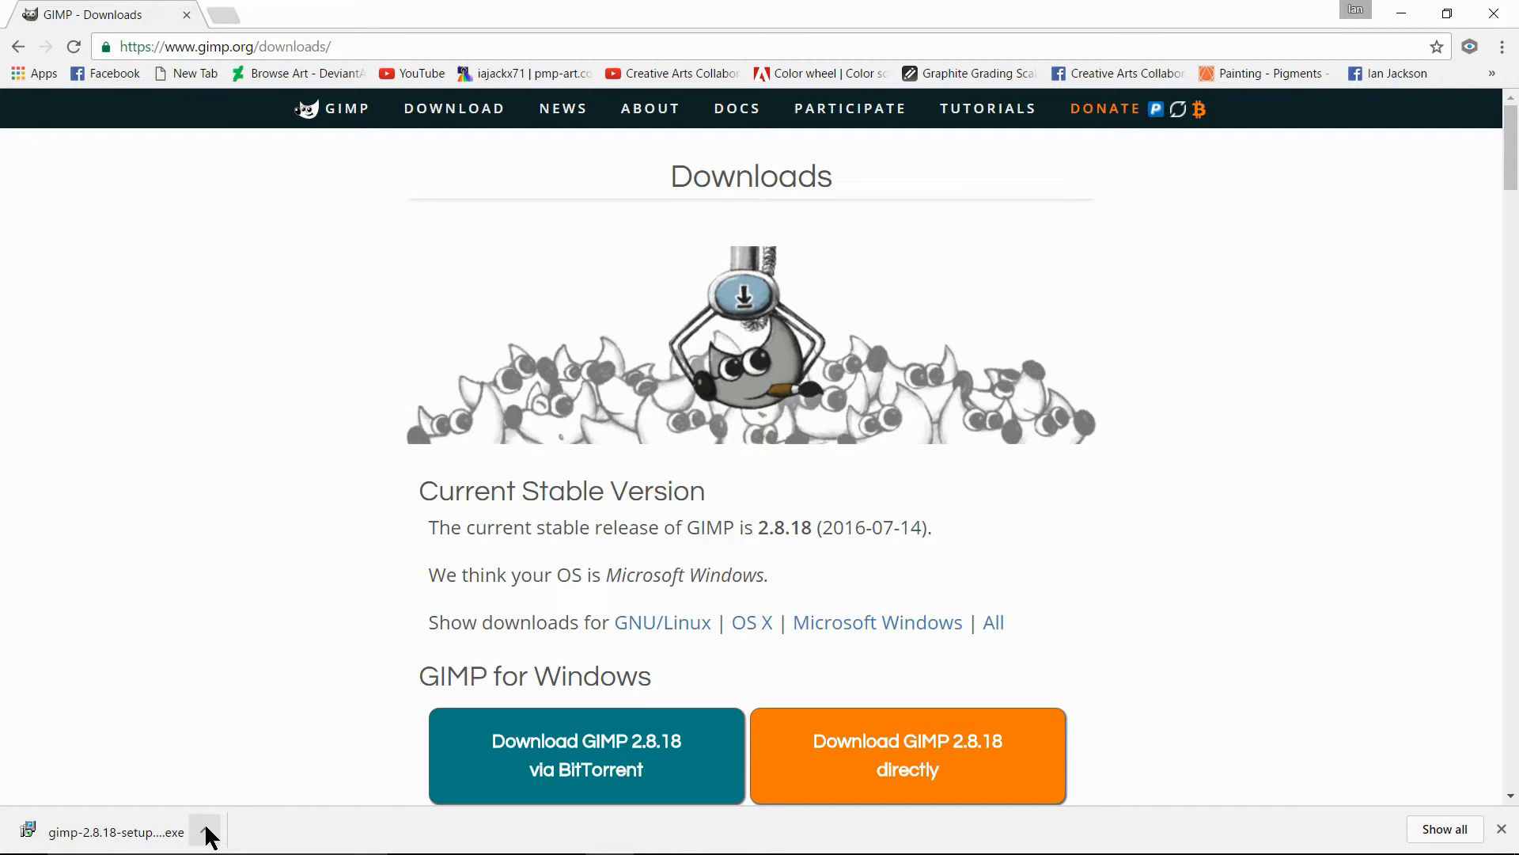
- Run the downloaded GIMP 2.8.18 setup with English as the setup language and complete the installation without customizing it
left_click(207, 832)
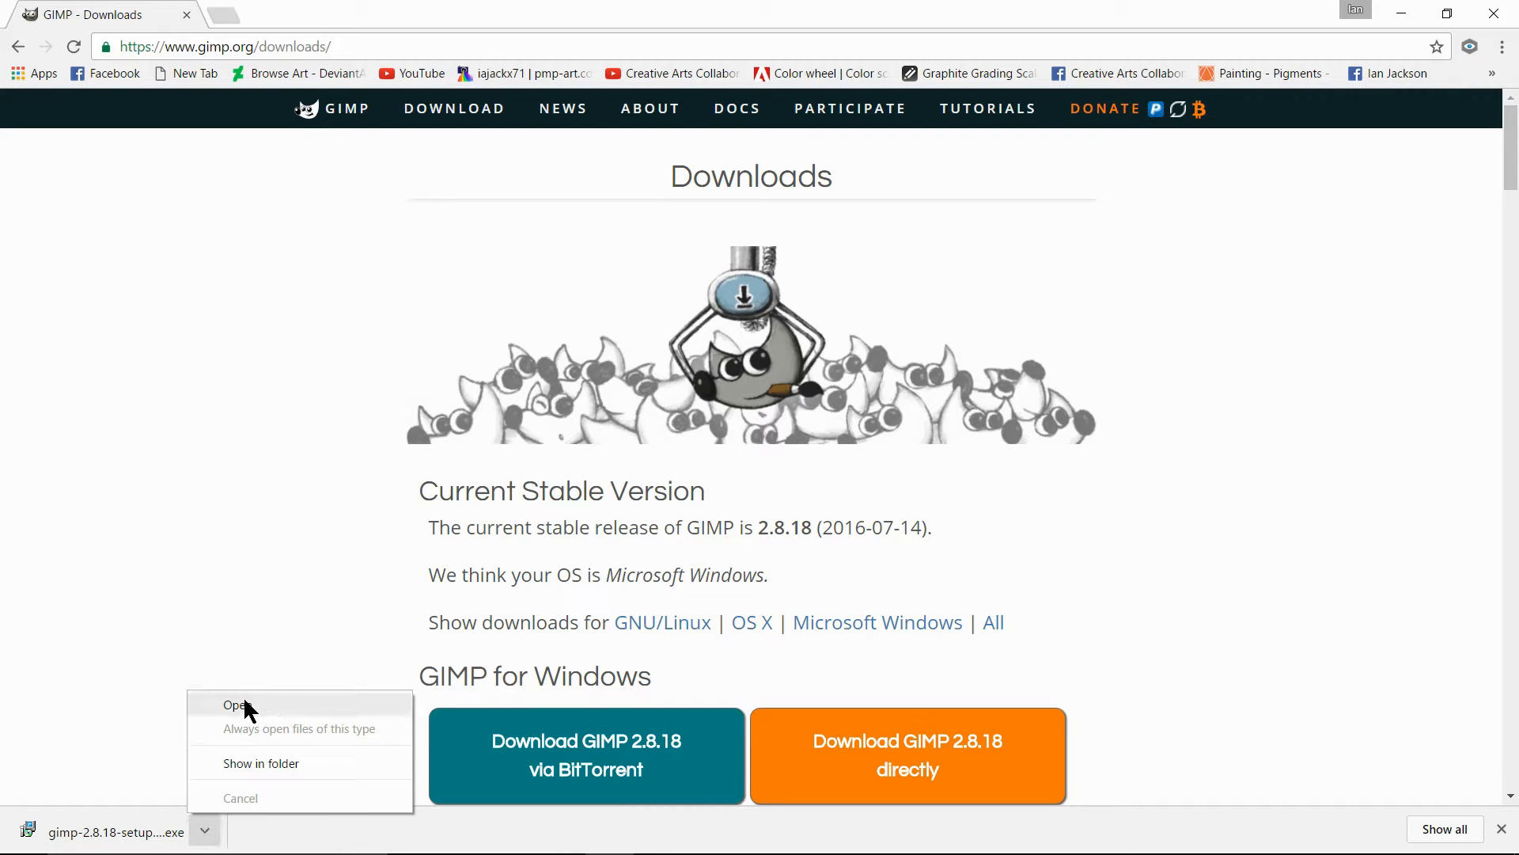
left_click(237, 703)
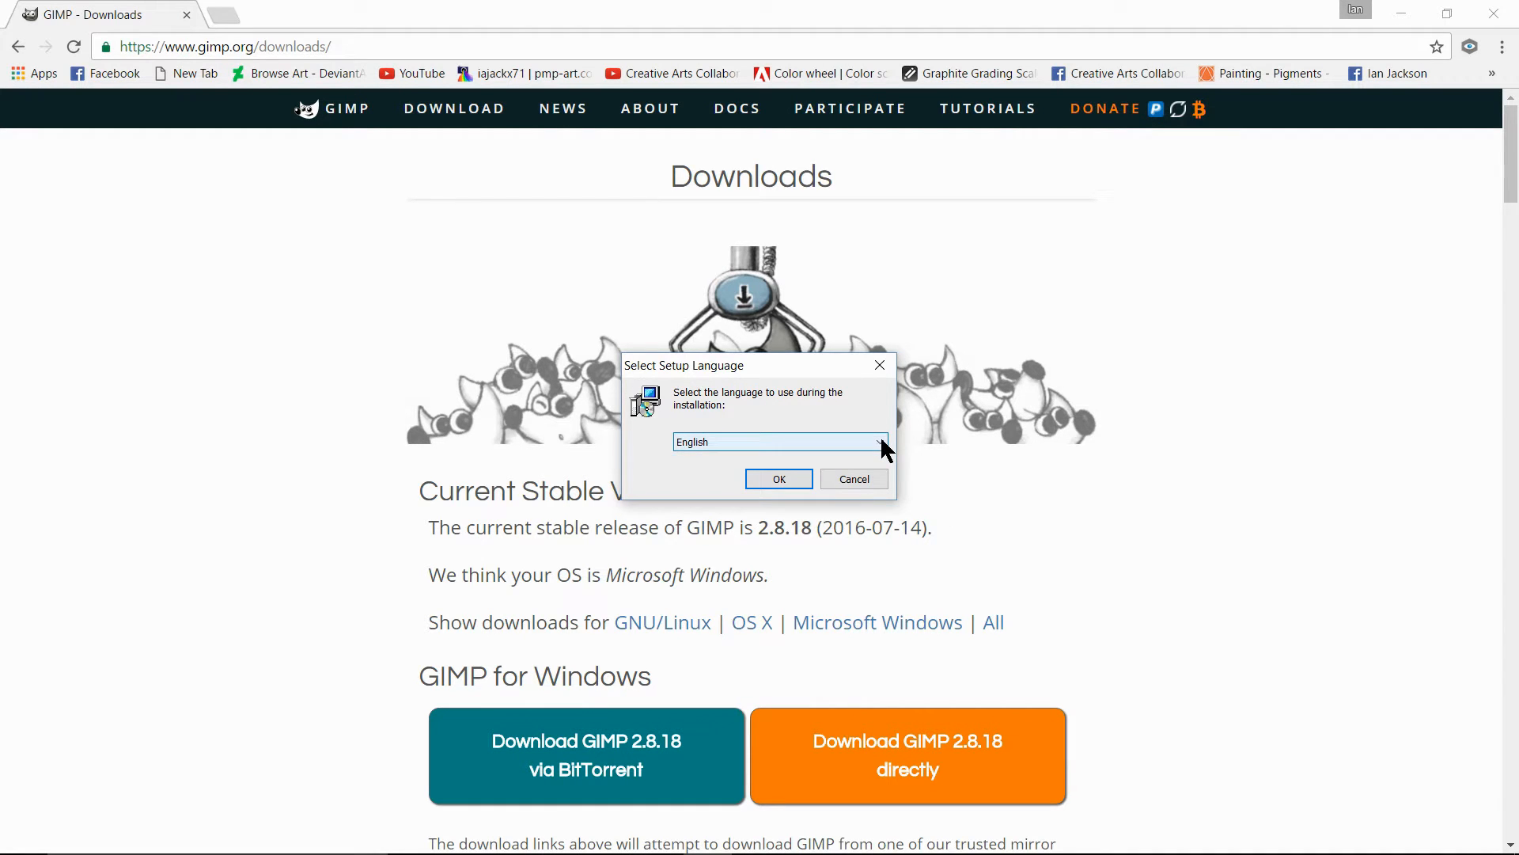
left_click(882, 443)
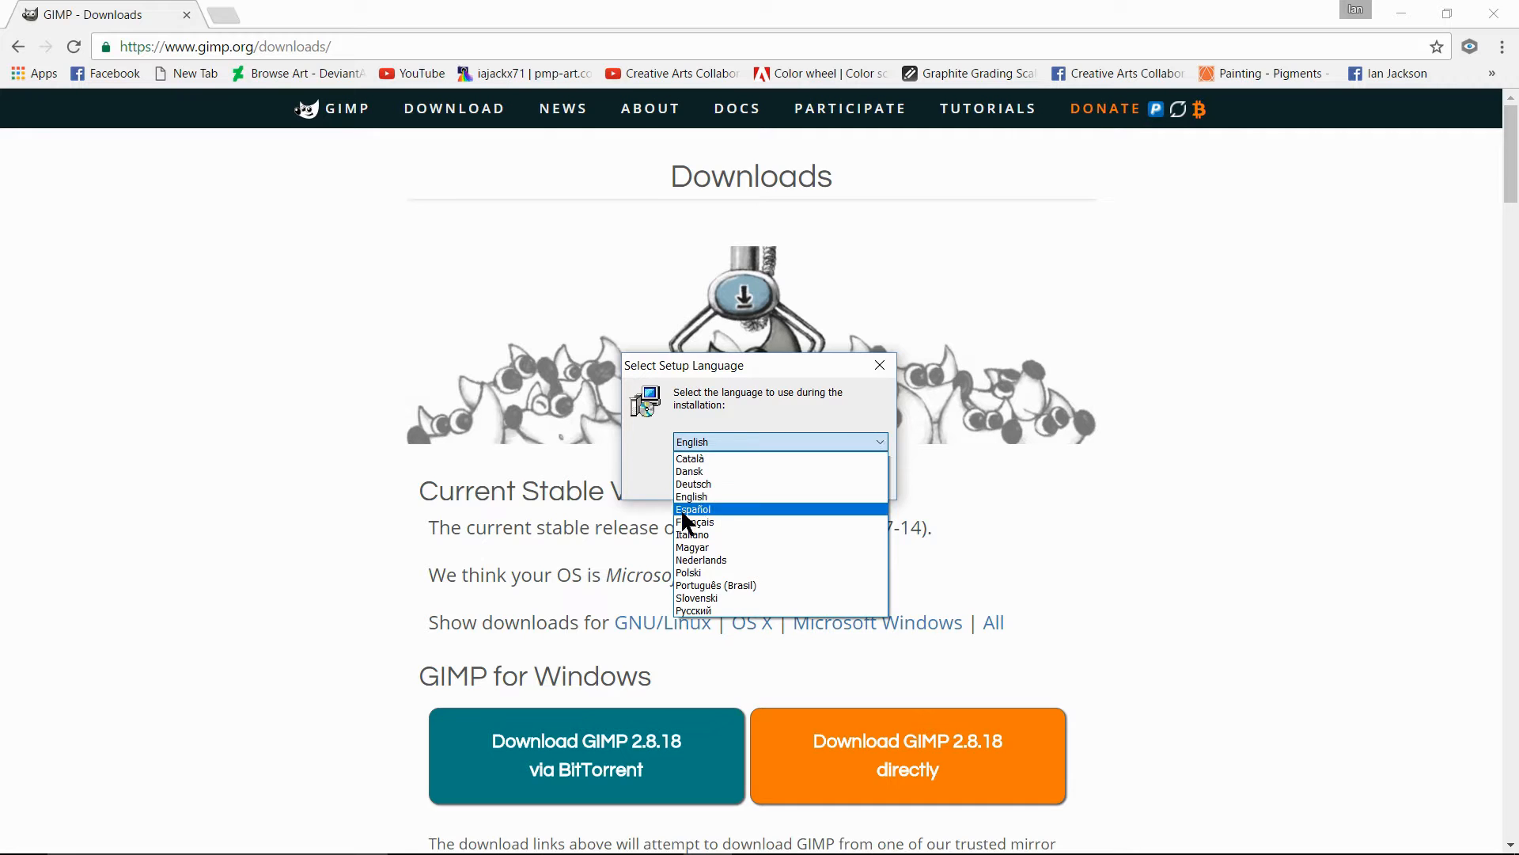
left_click(866, 400)
left_click(779, 475)
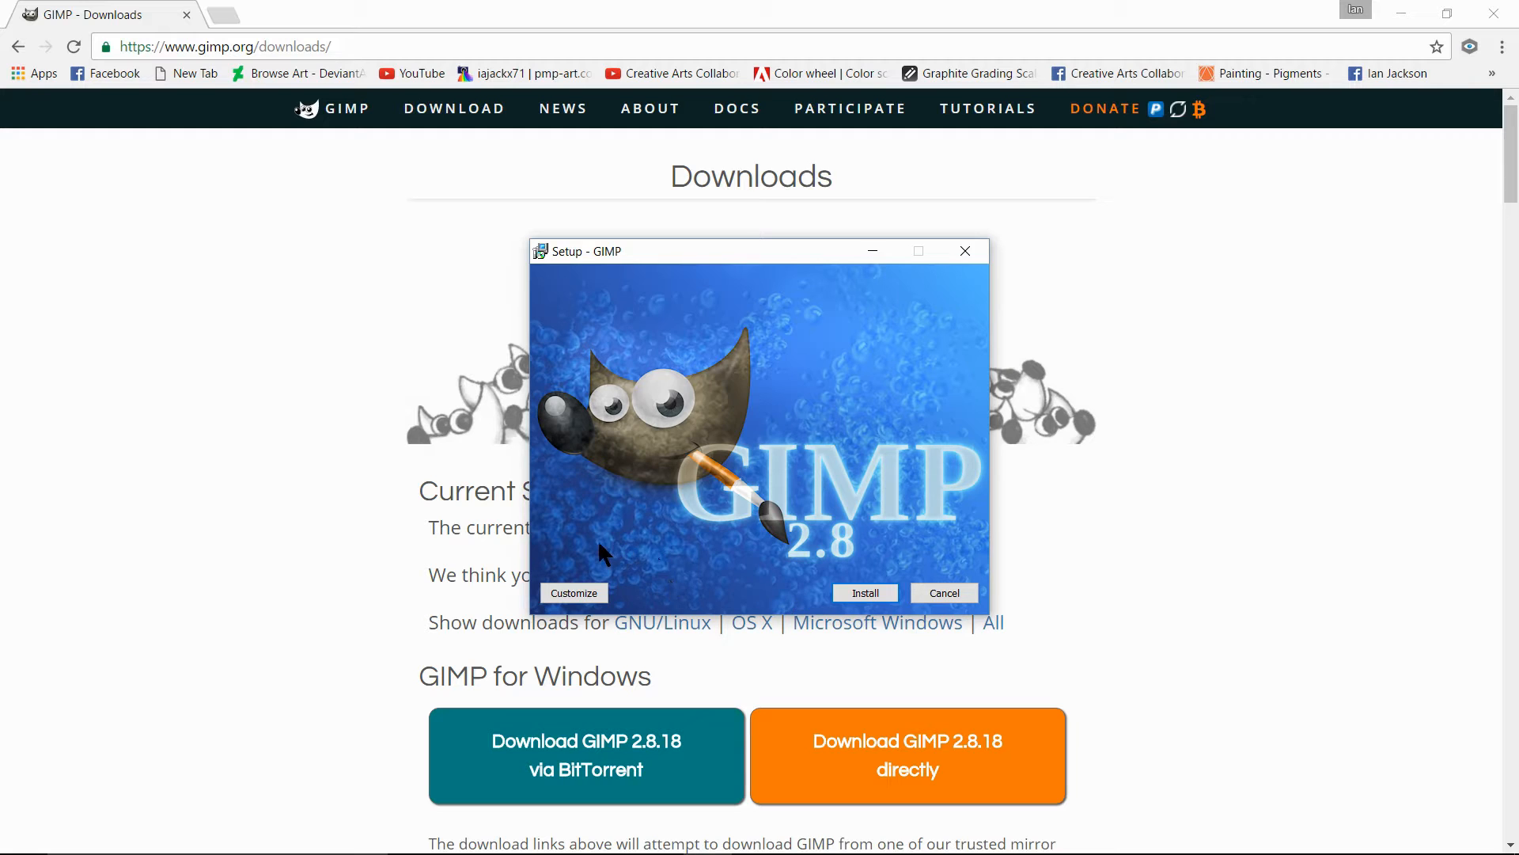
left_click(865, 593)
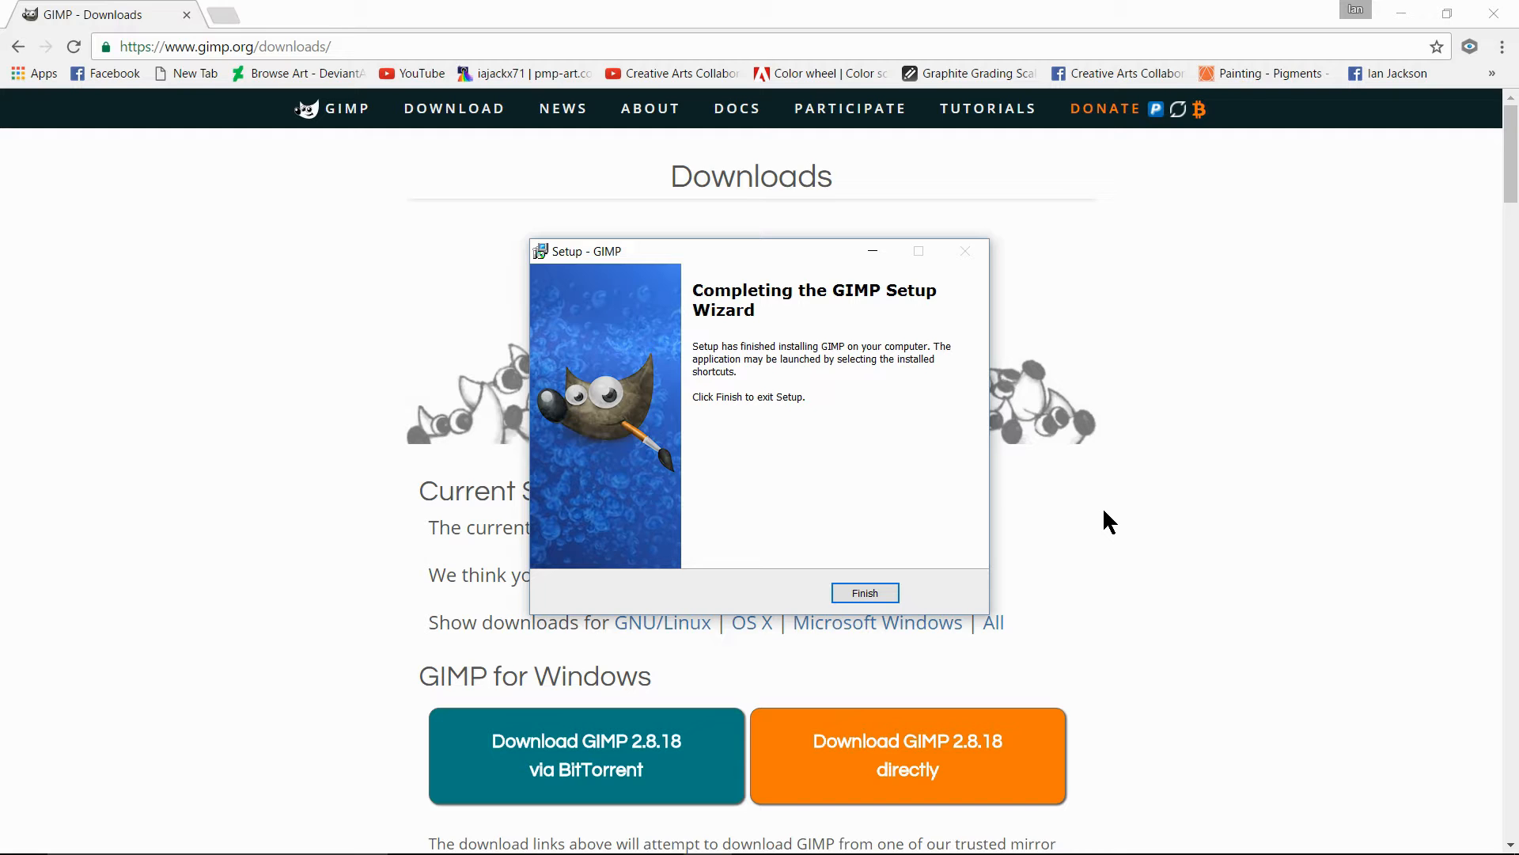
left_click(863, 593)
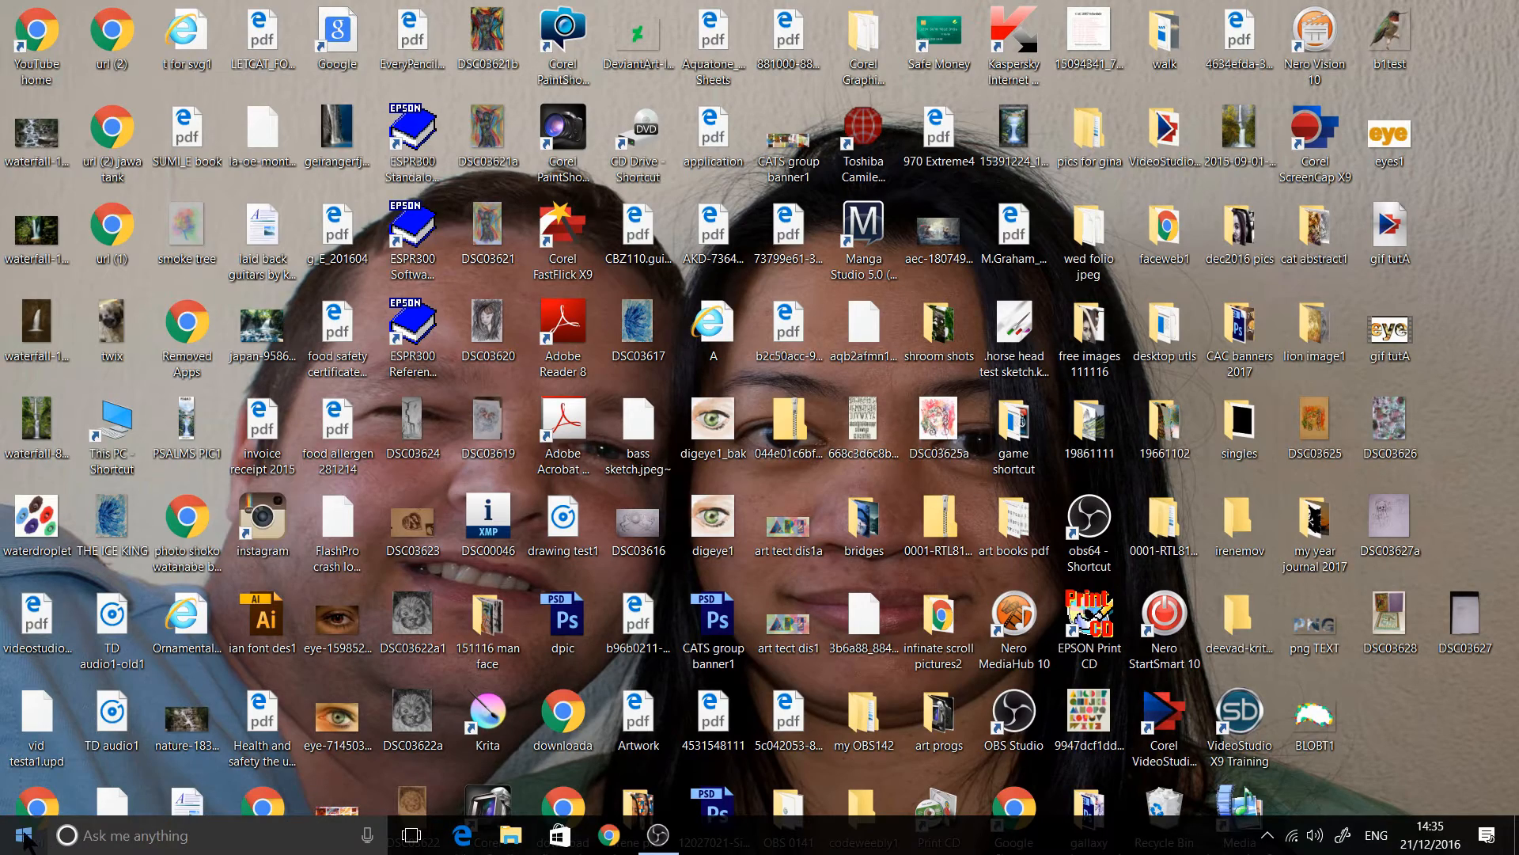
- Find GIMP 2 among the installed Windows programs and launch it
left_click(24, 837)
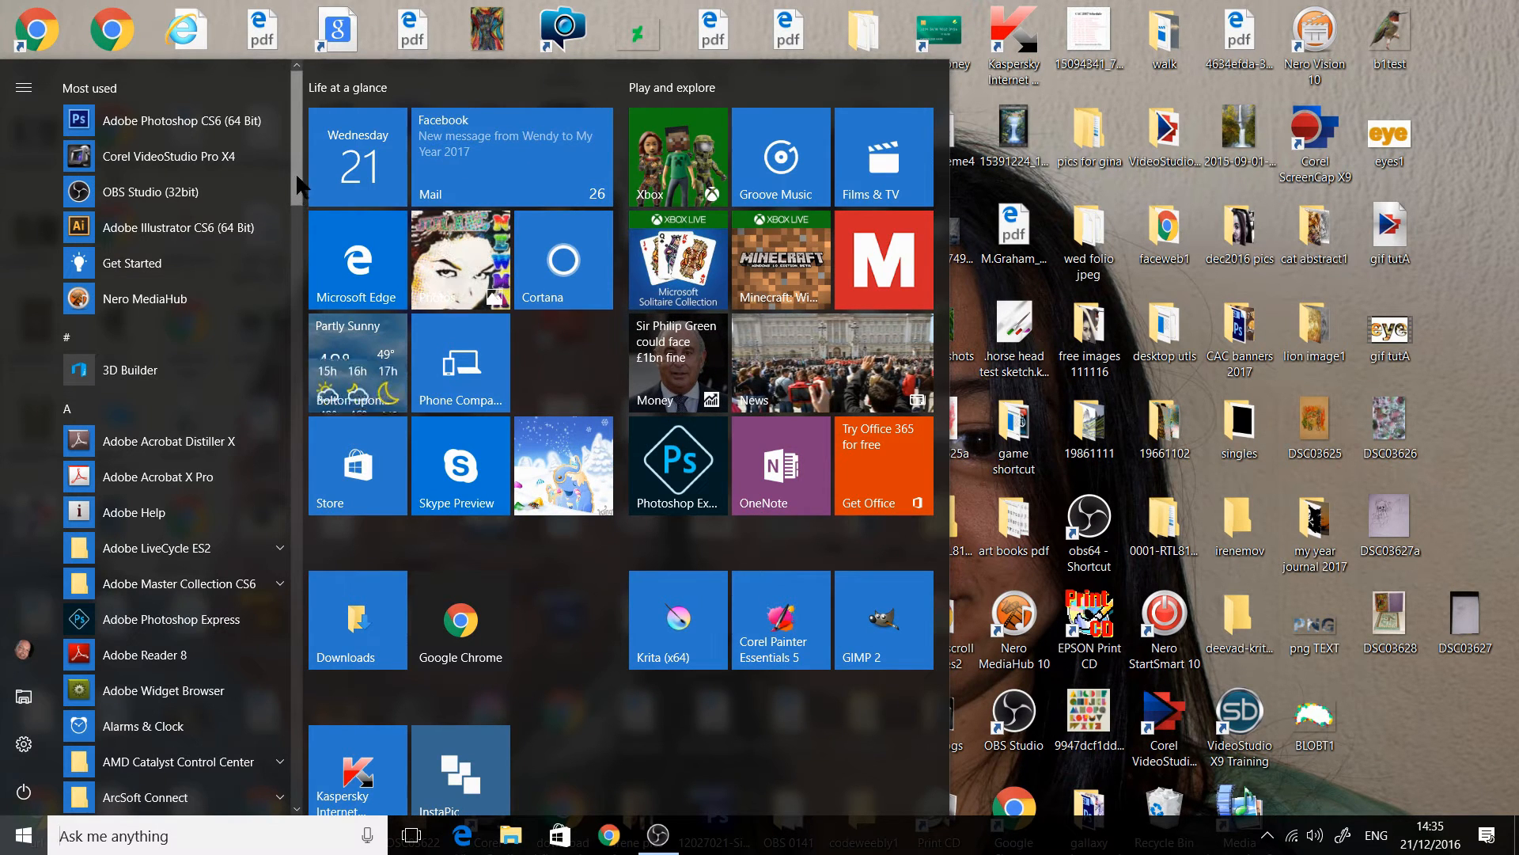
scroll(294, 203, "down", 1)
left_click_drag(298, 203, 298, 436)
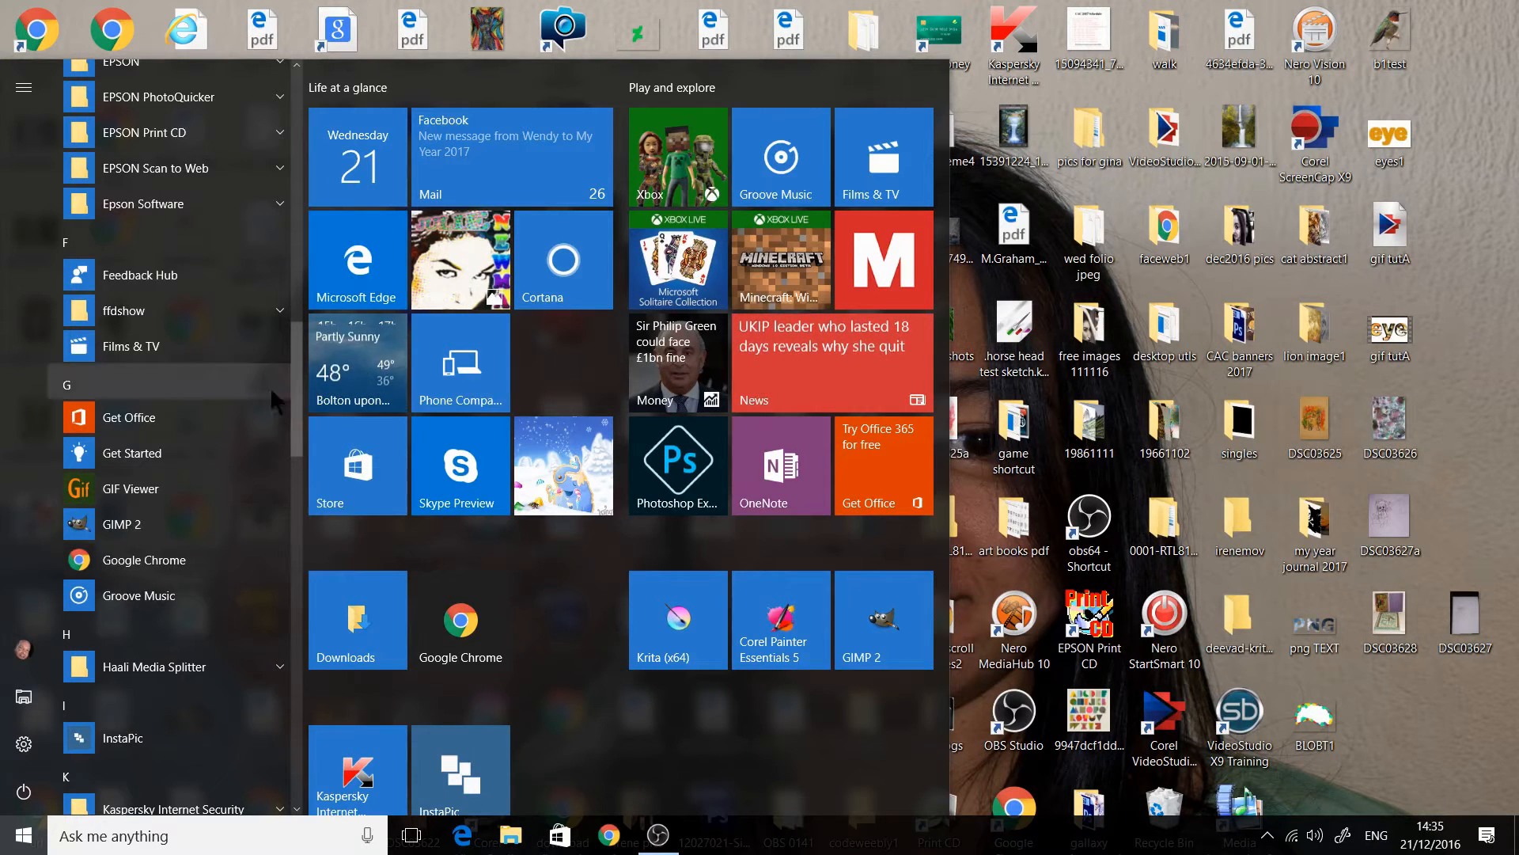
left_click_drag(298, 415, 299, 119)
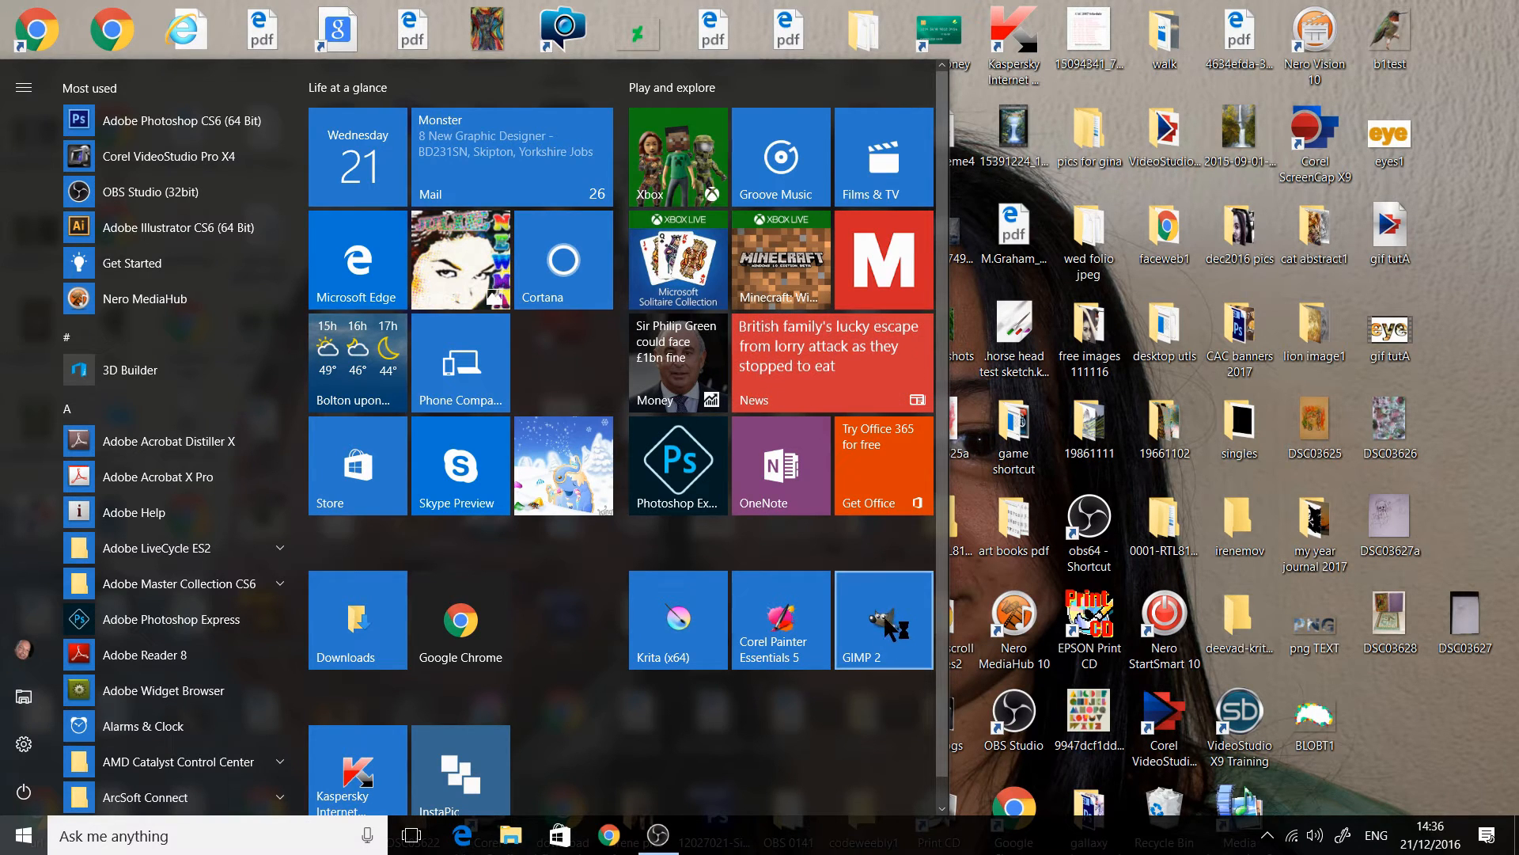
left_click(890, 629)
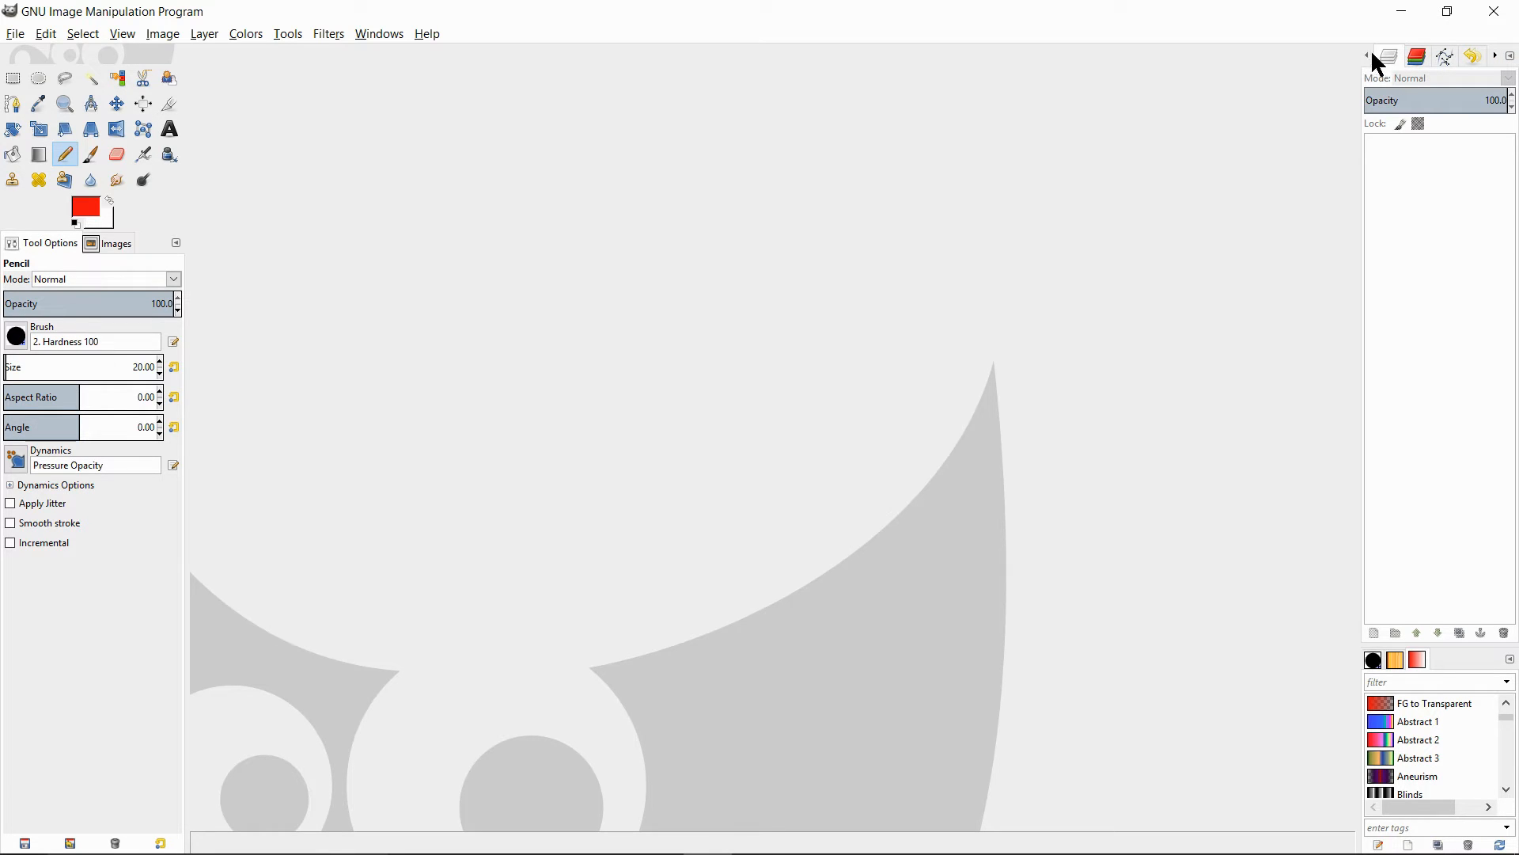
- Look through the docked paths, tool preset, dynamics, brush and gradient dialogs, then return to the layers dialog and dismiss the pop-up notifications
left_click(1498, 60)
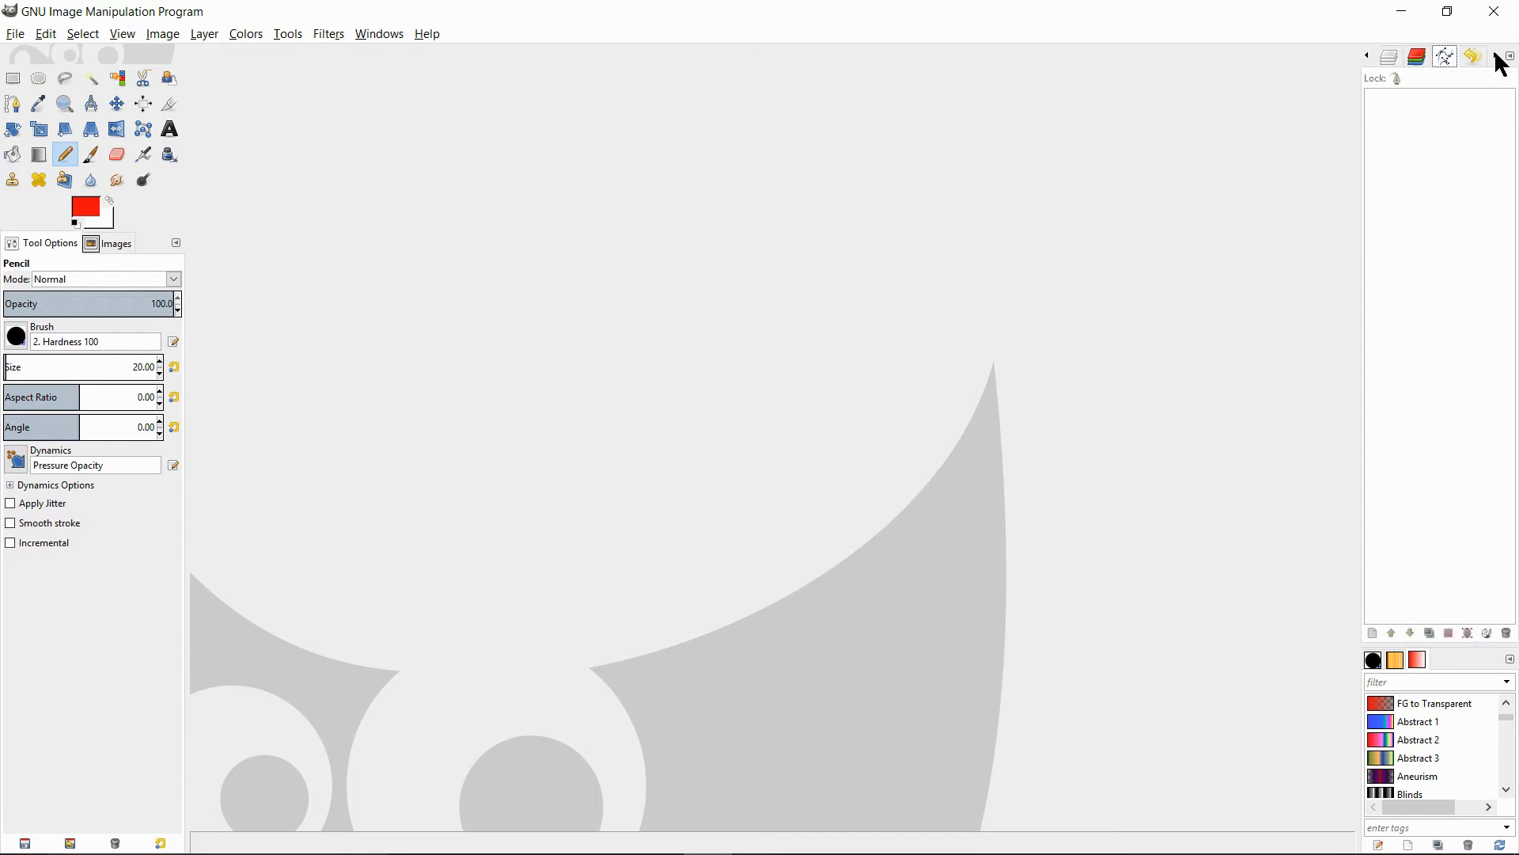
left_click(1500, 61)
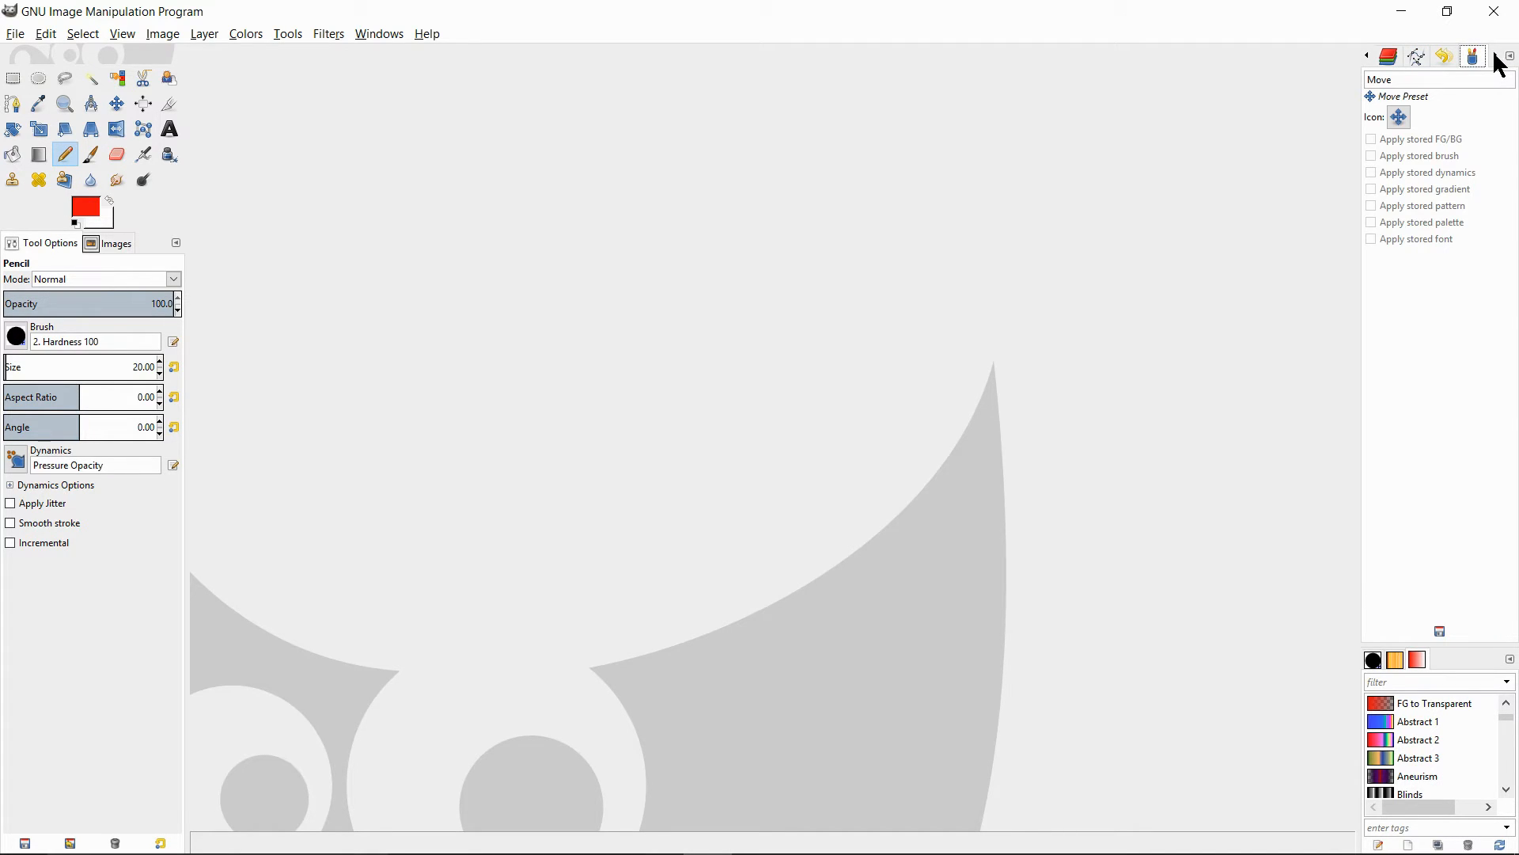
left_click(1500, 62)
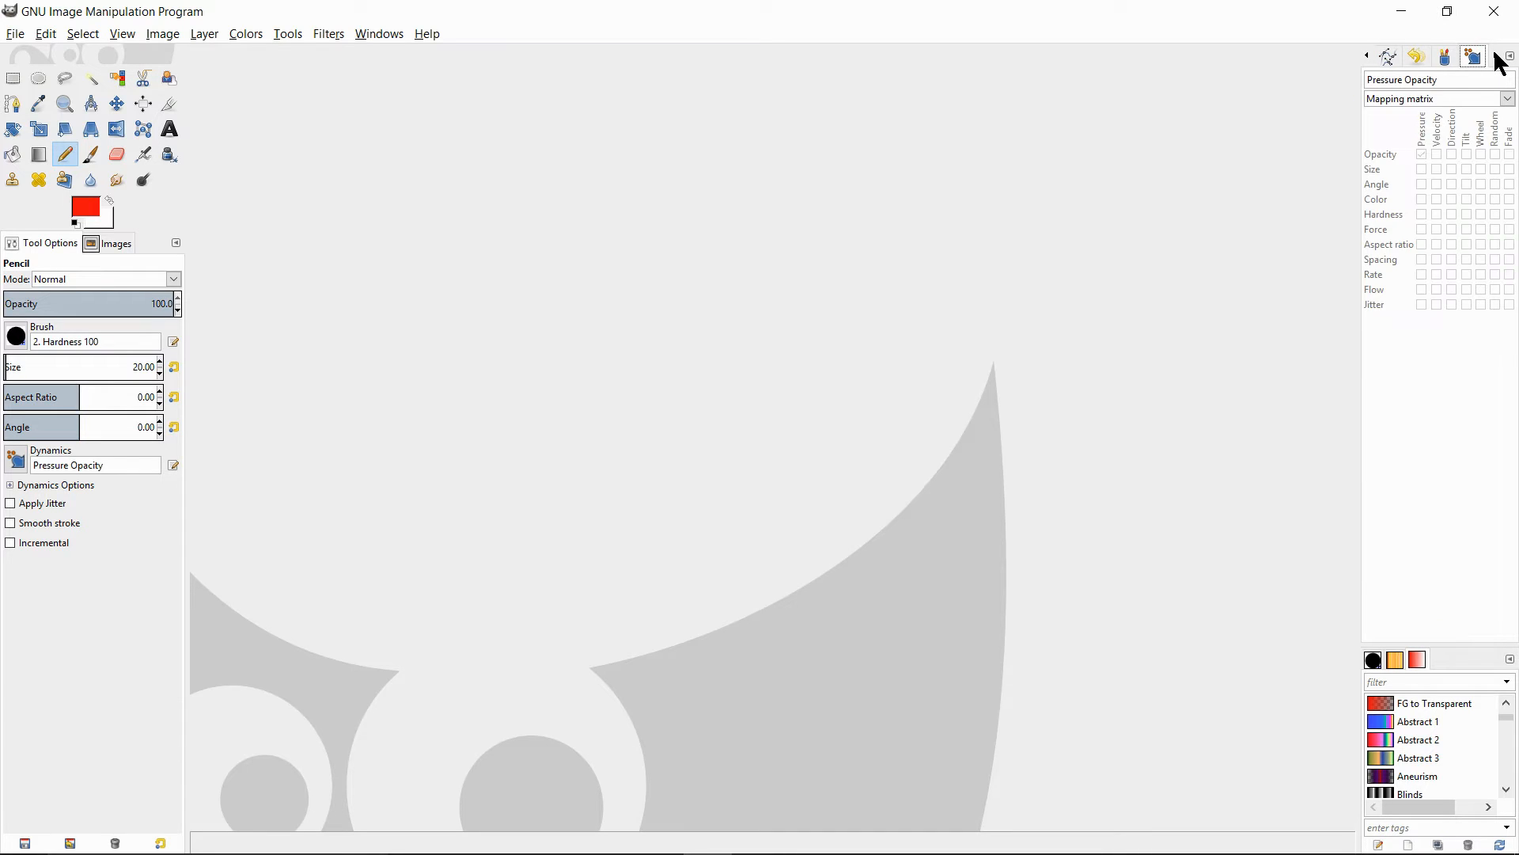
left_click(1499, 62)
left_click(1499, 62)
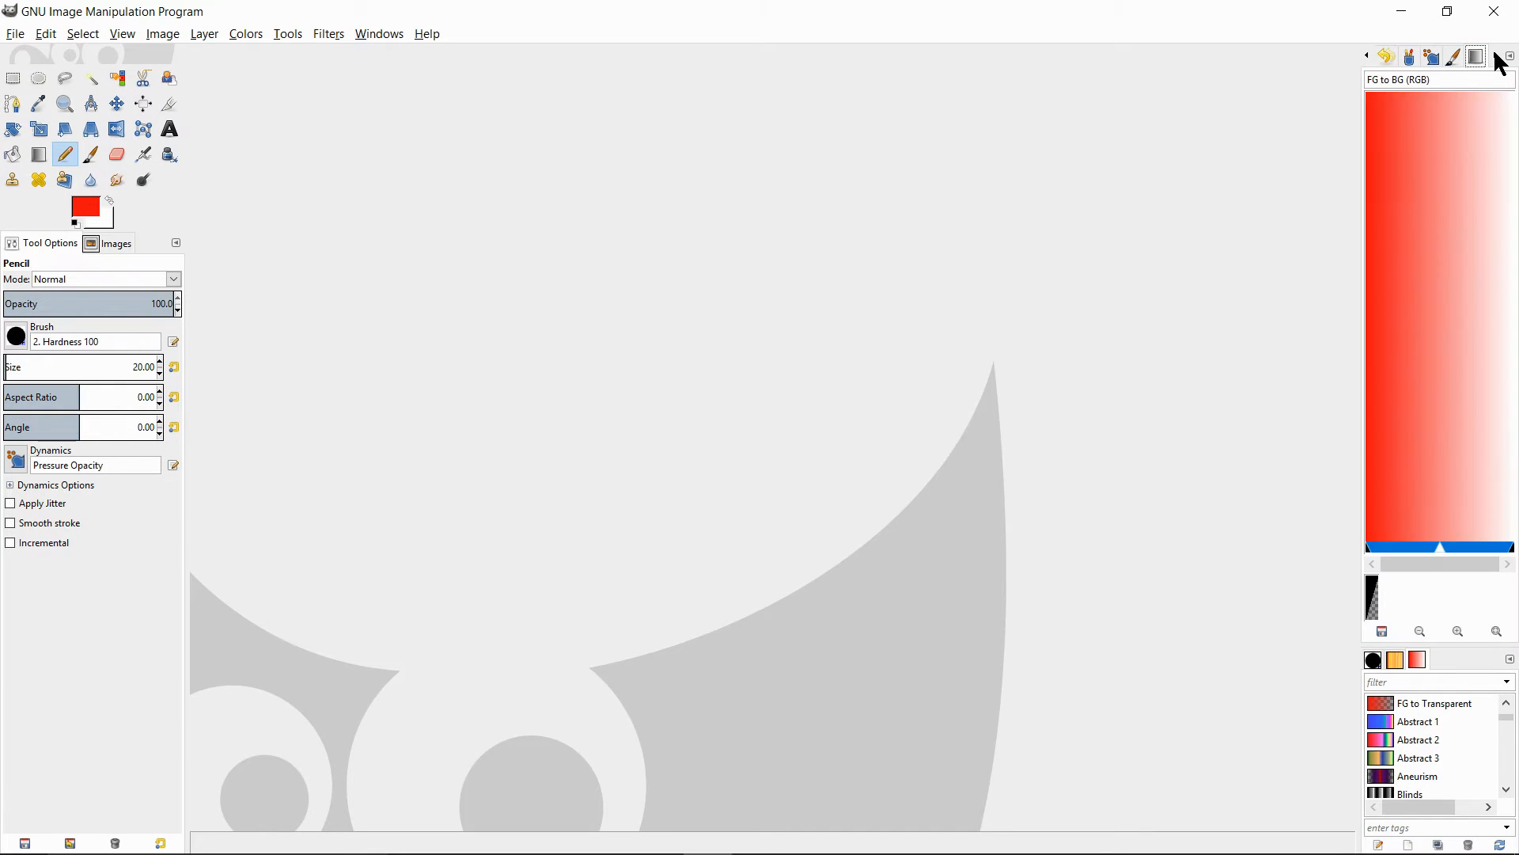
left_click(1455, 57)
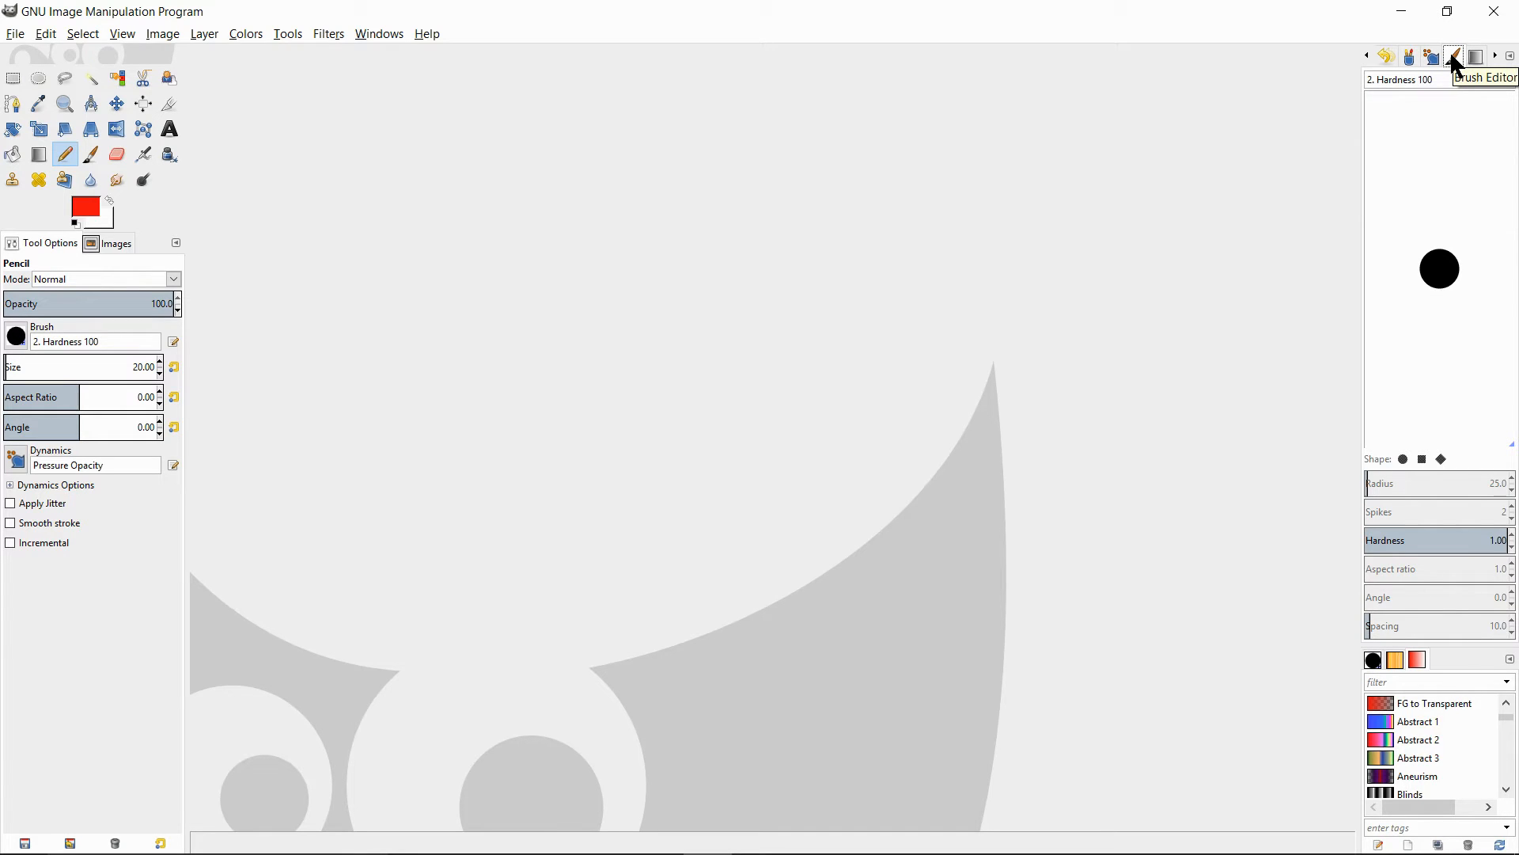
left_click(1496, 55)
left_click(1367, 57)
left_click(1366, 56)
left_click(1367, 56)
left_click(1367, 57)
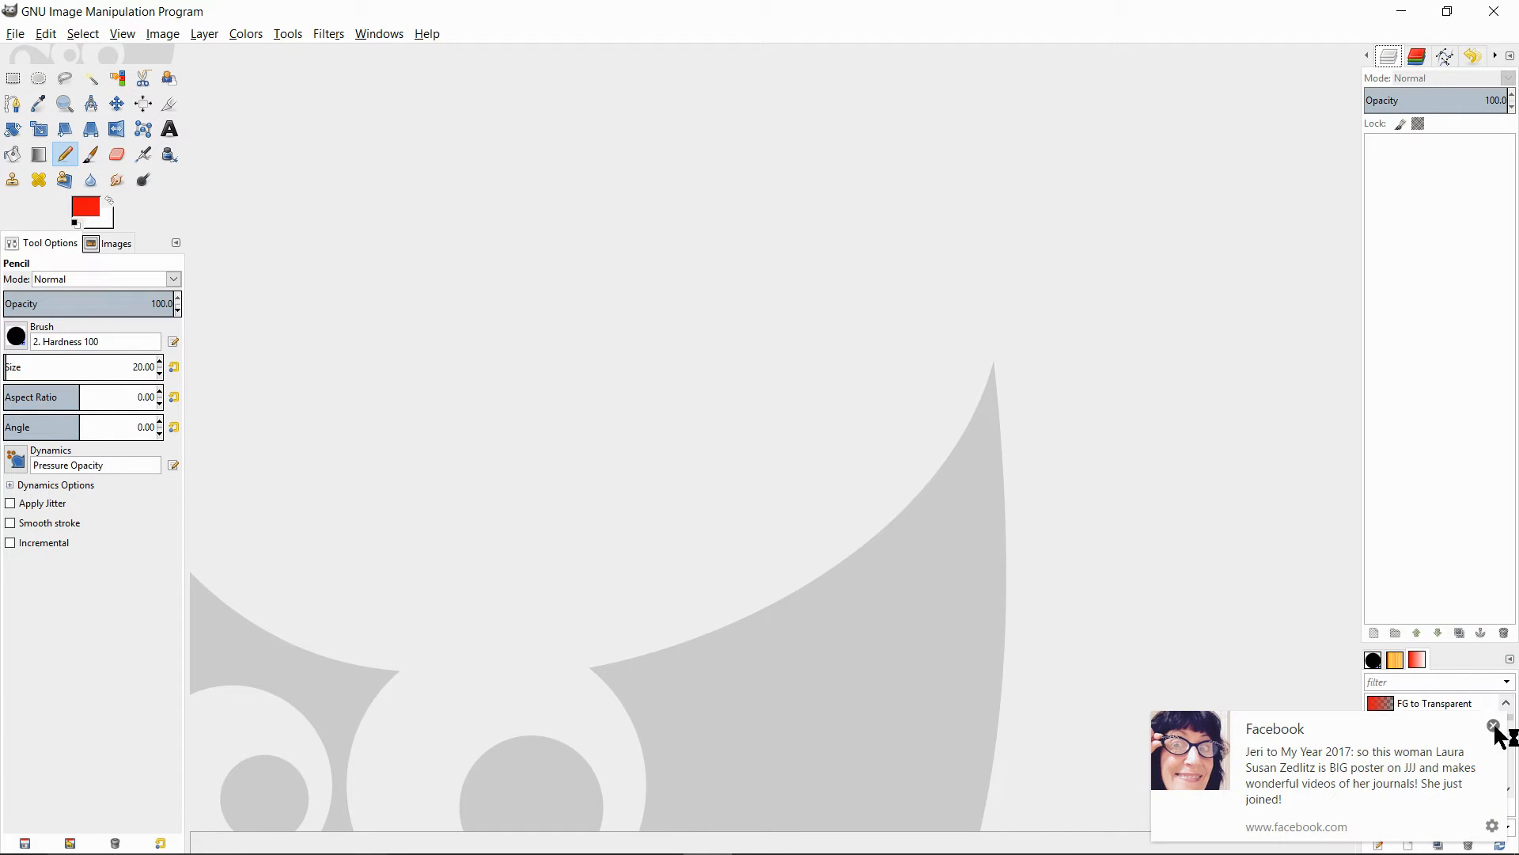
left_click(1494, 725)
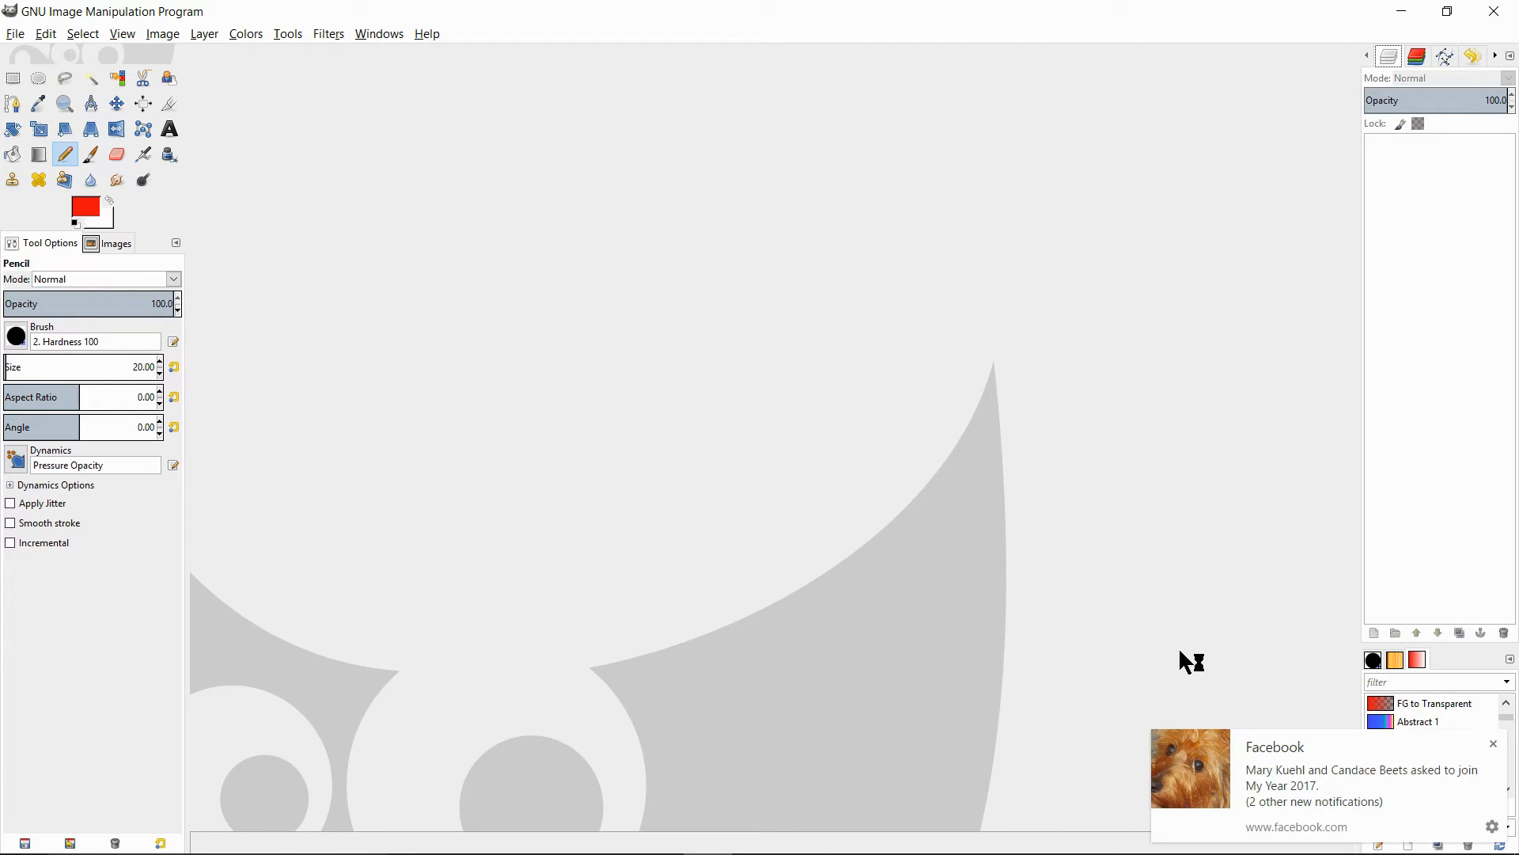
left_click(1494, 745)
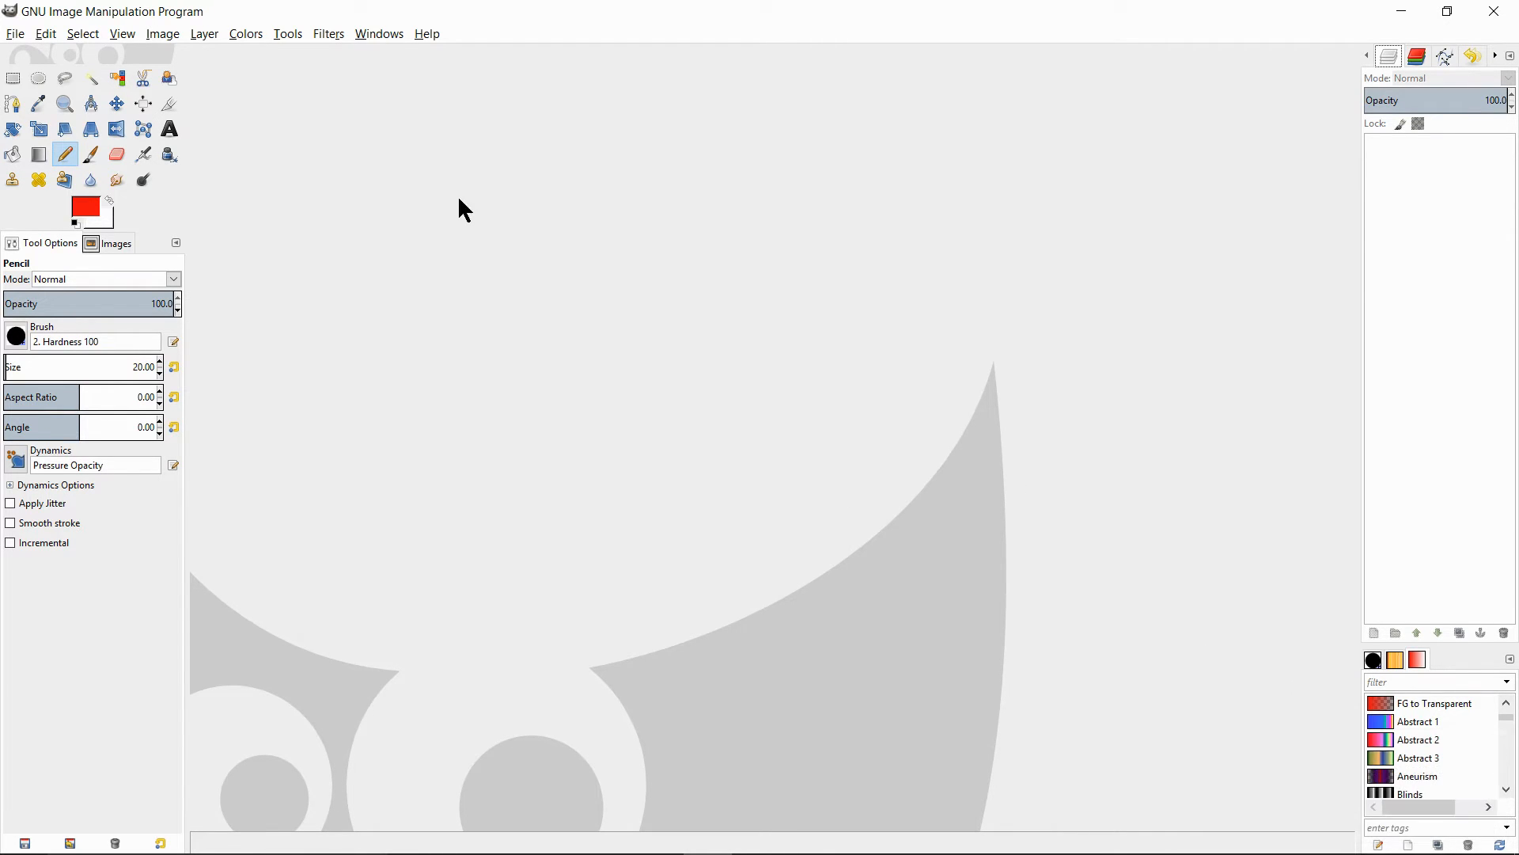
- Start a new image based on the A4 (300ppi) template
left_click(16, 36)
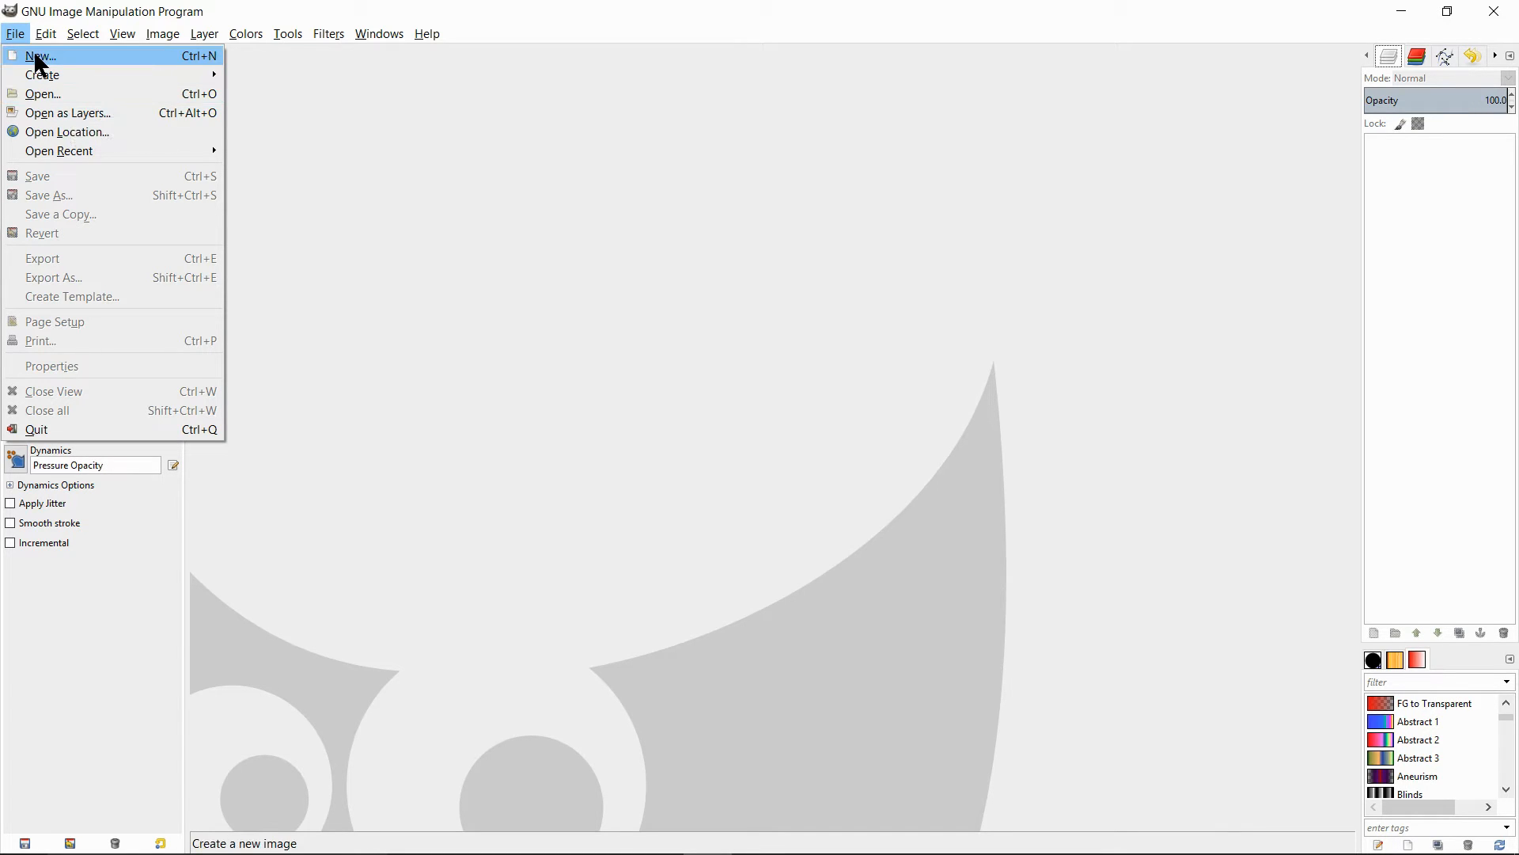
left_click(37, 57)
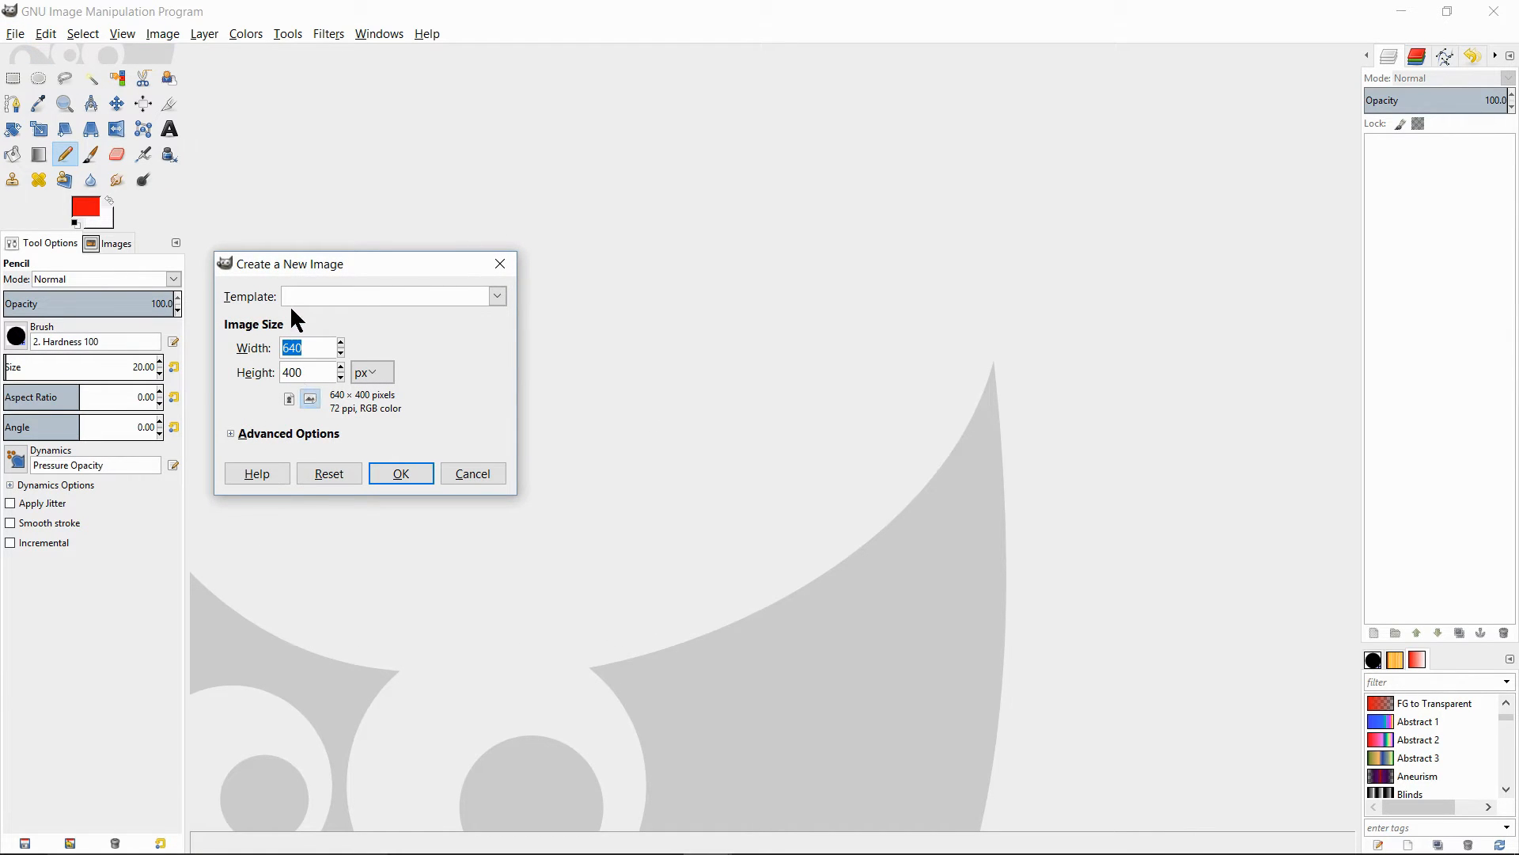
left_click(497, 296)
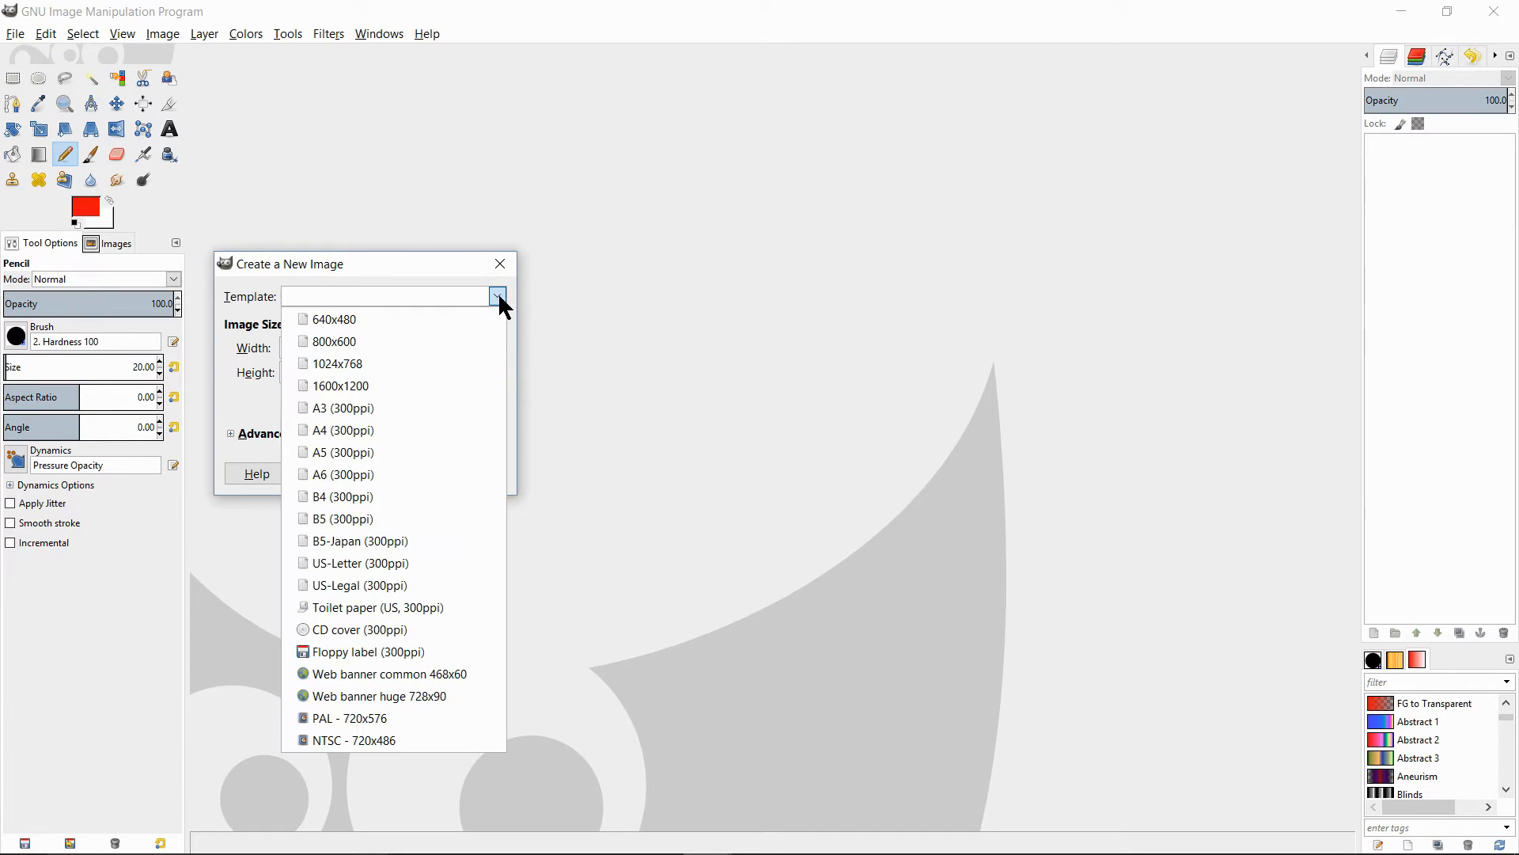
left_click(320, 426)
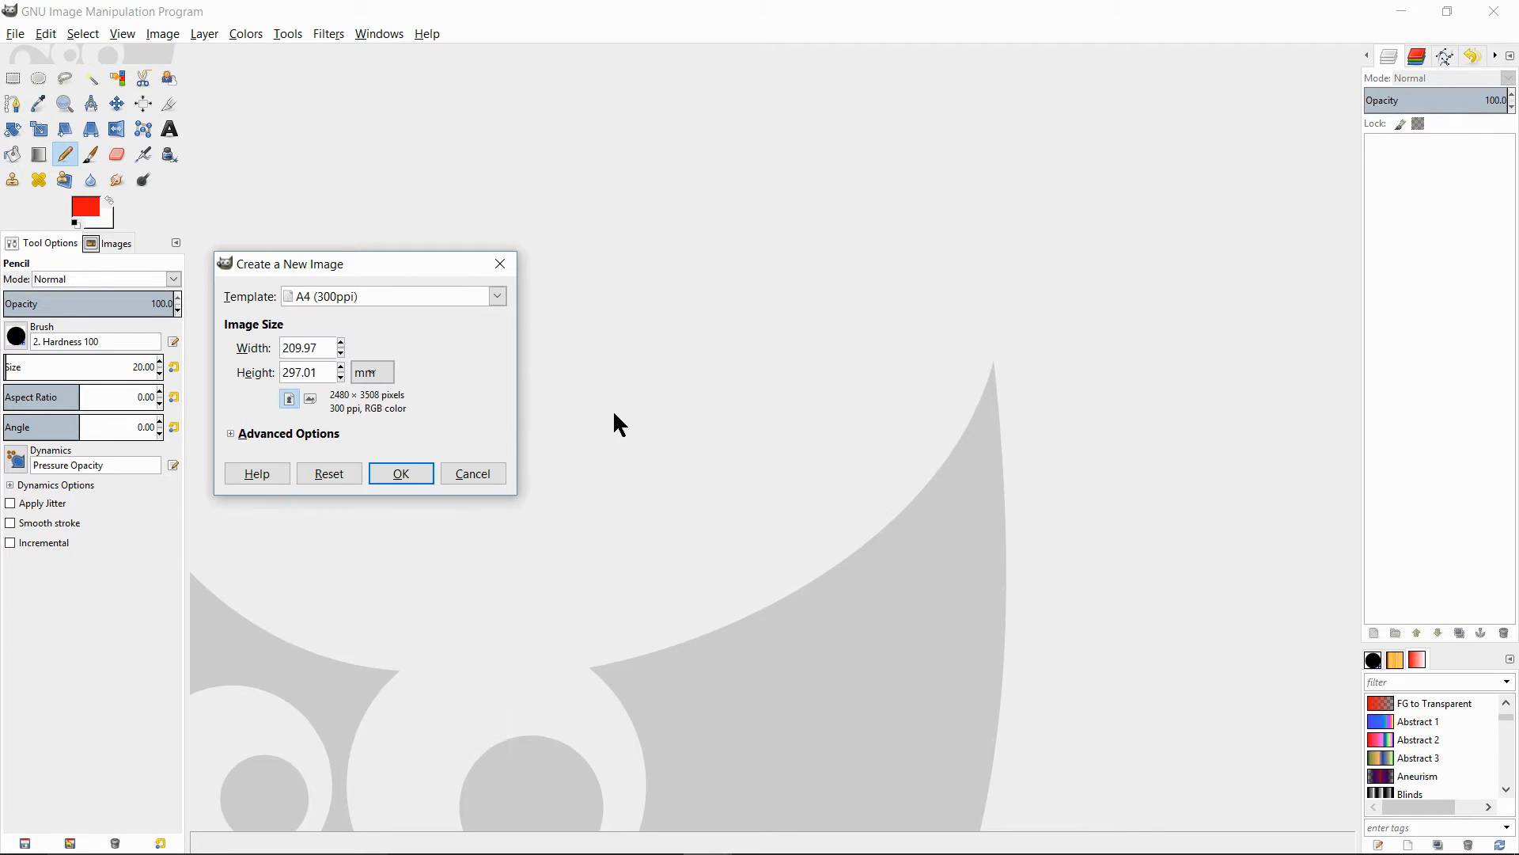
- View the available image size units, keep millimeters, and set the new image's orientation to landscape
left_click(371, 370)
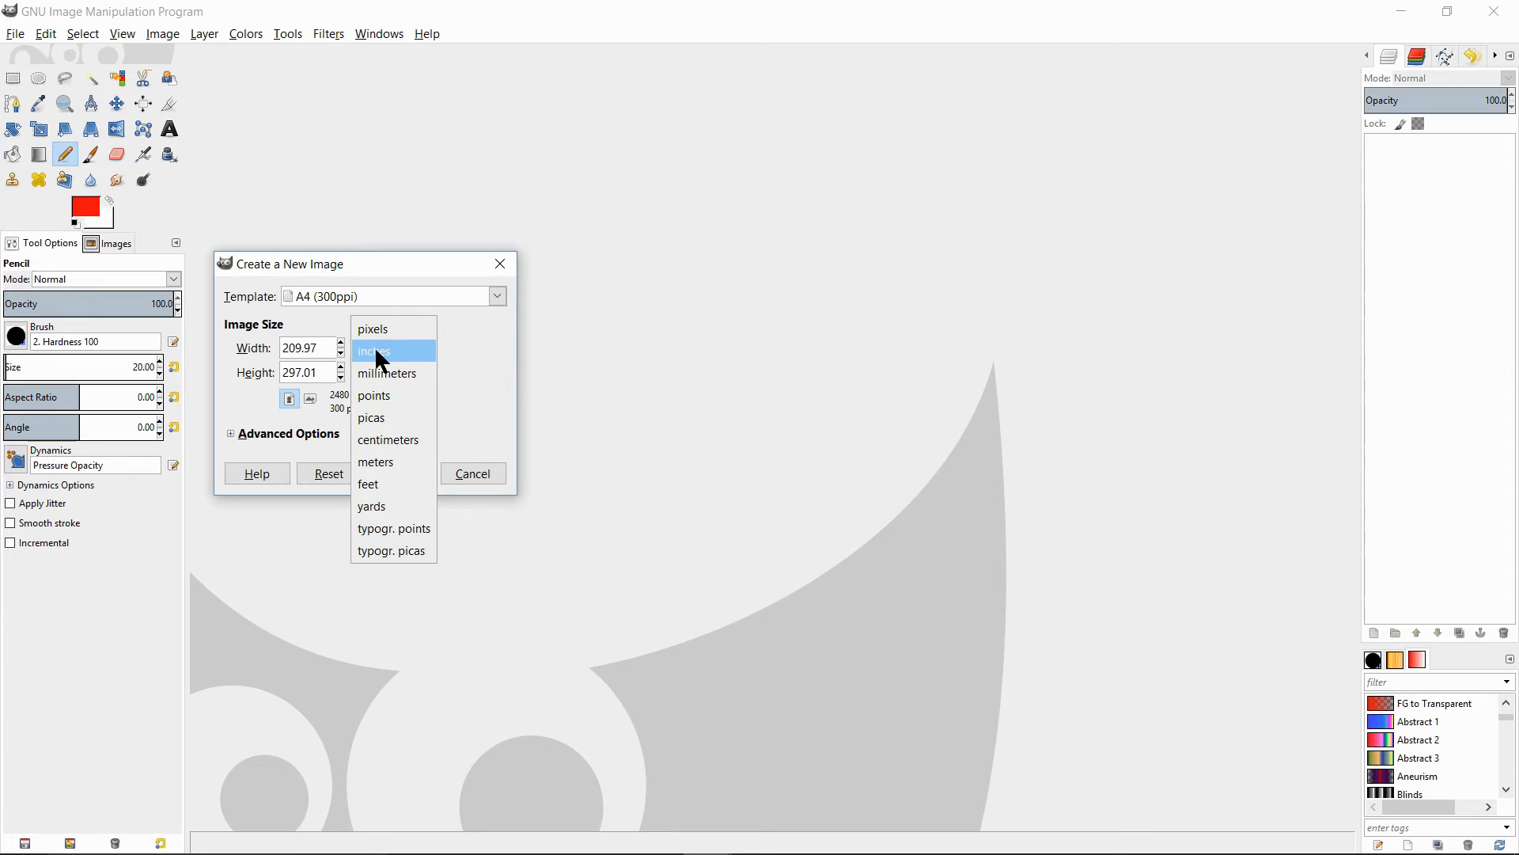
left_click(564, 427)
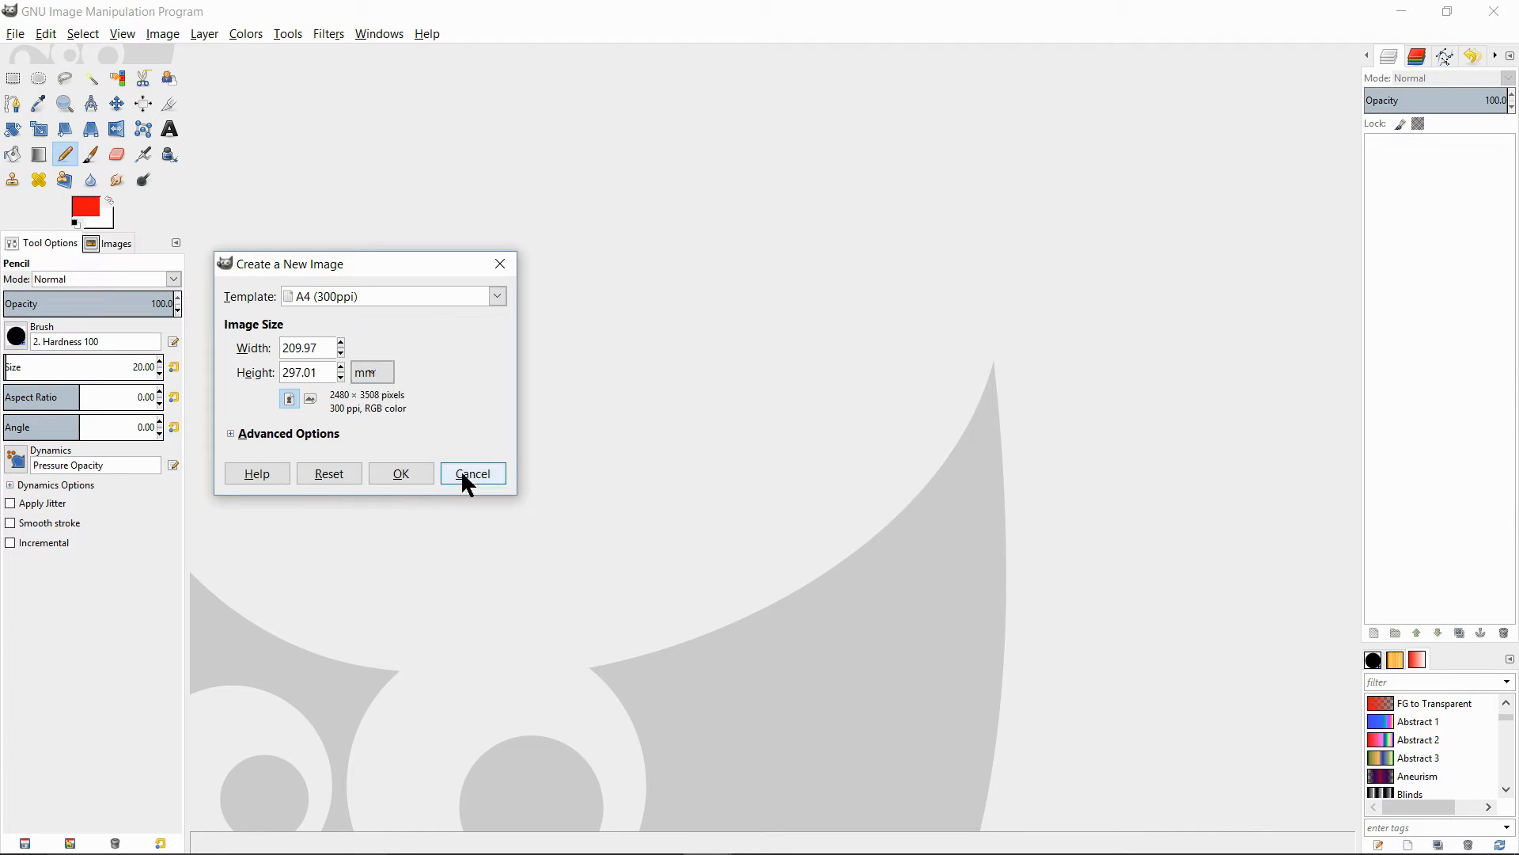
left_click(289, 399)
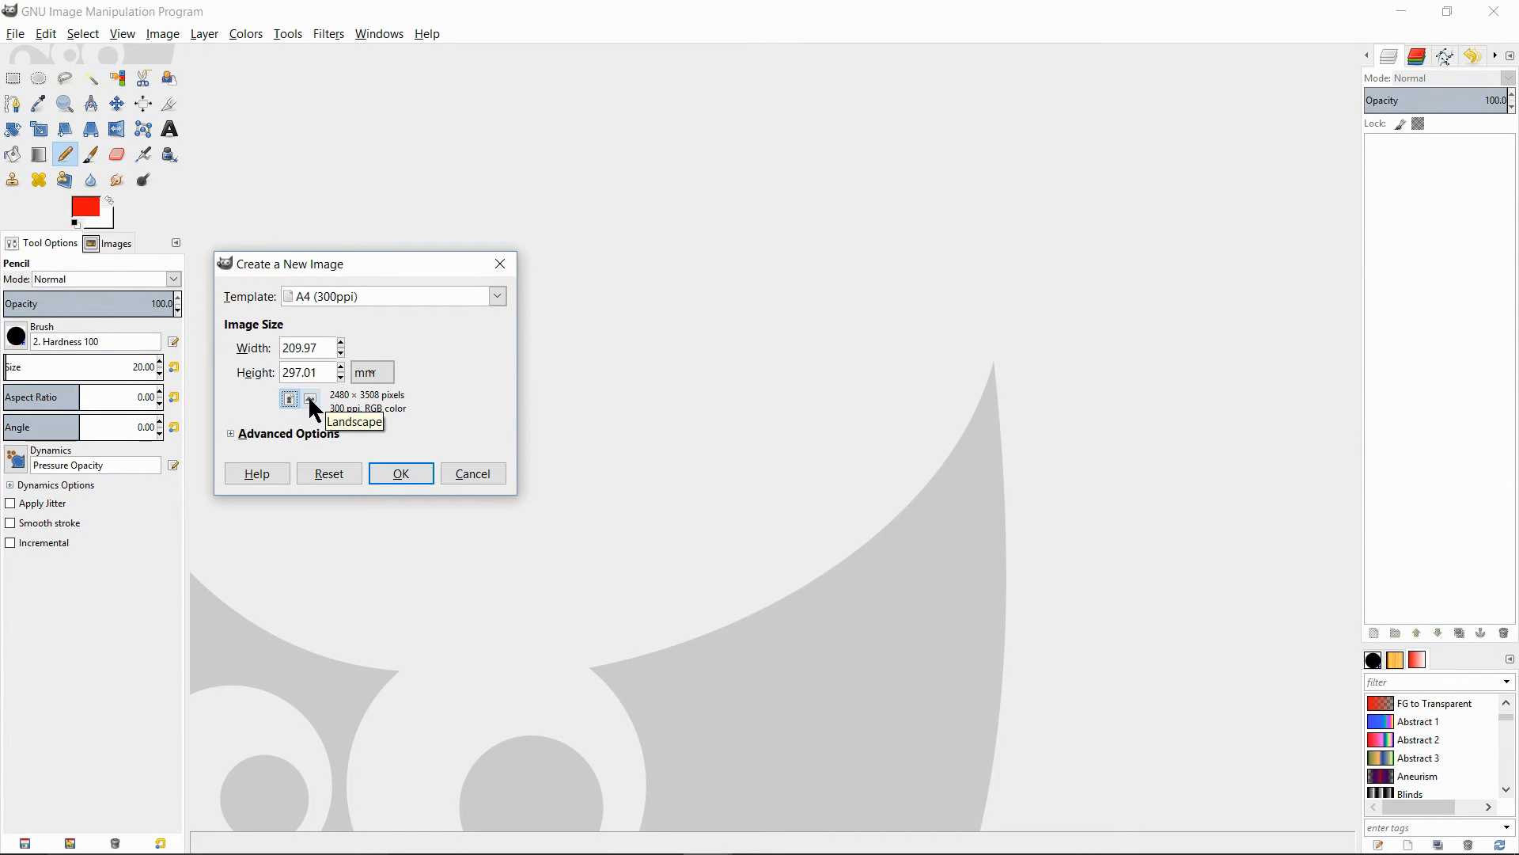
left_click(308, 396)
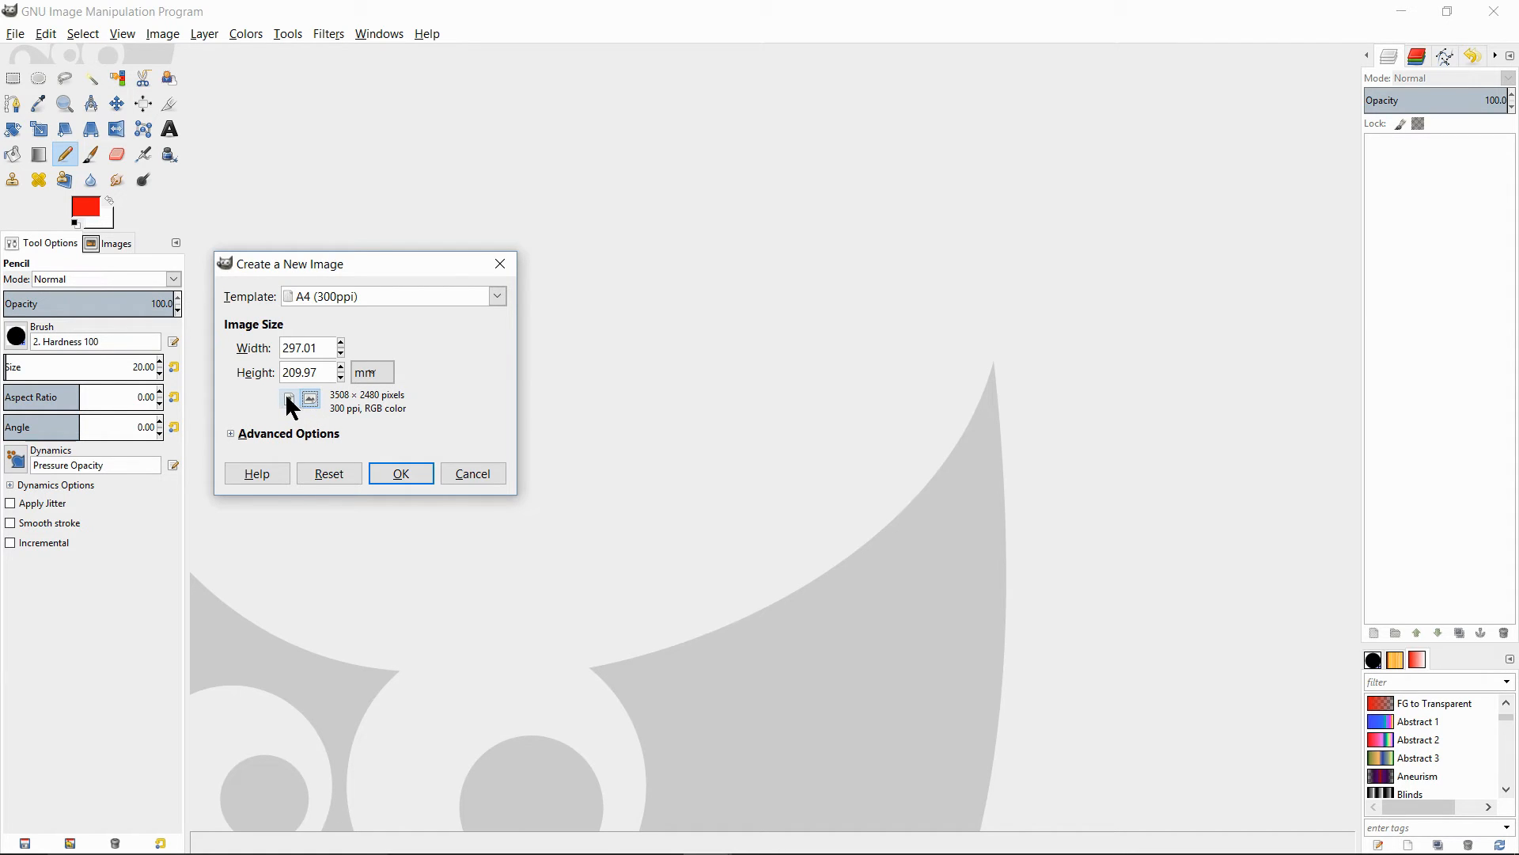
- Set the new image's orientation to portrait, expand its advanced options and create the image
left_click(288, 400)
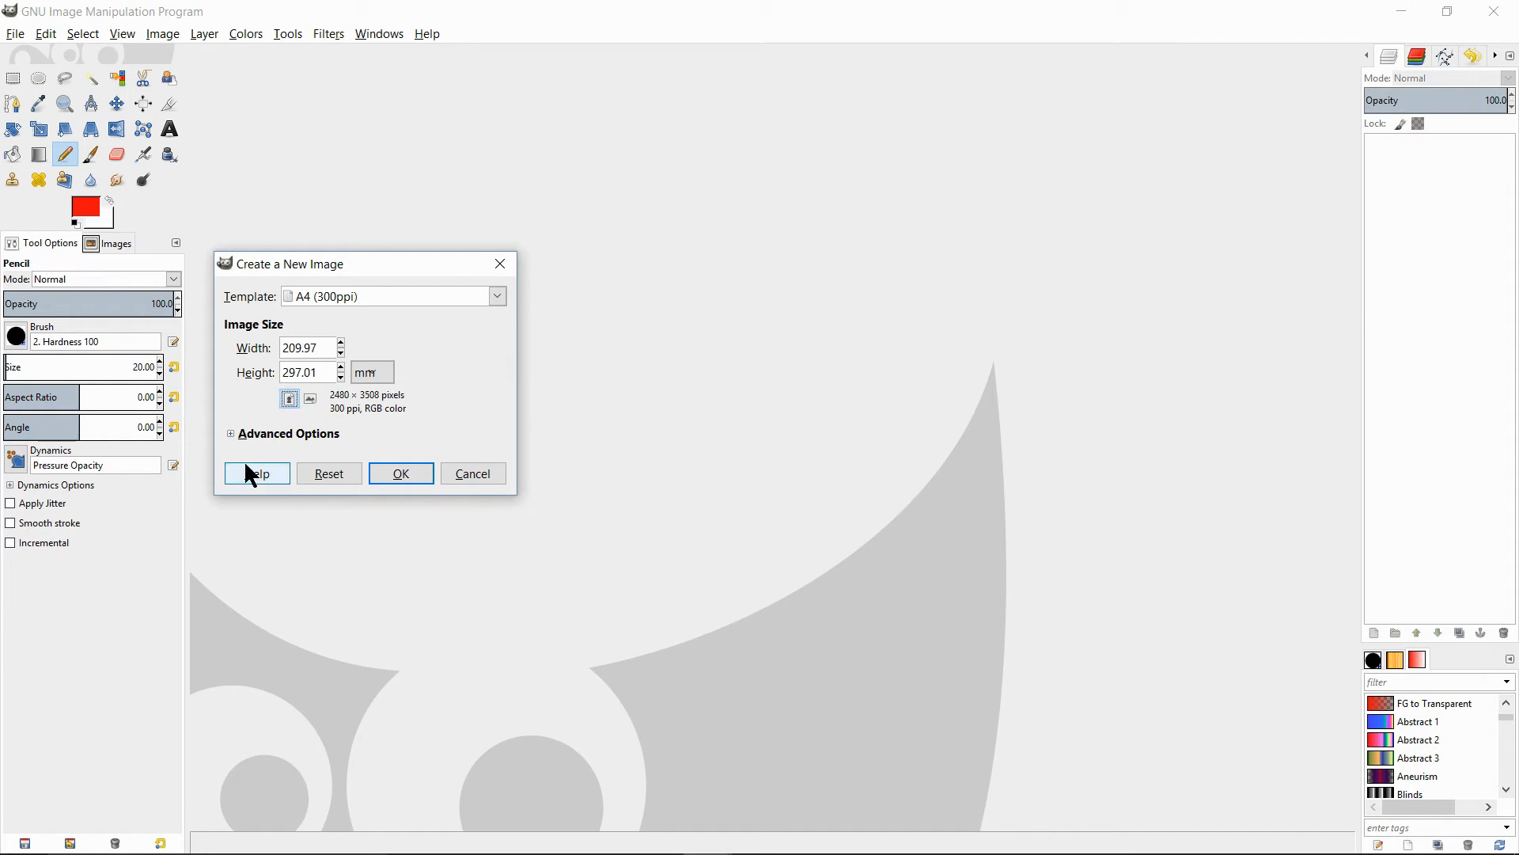
left_click(231, 434)
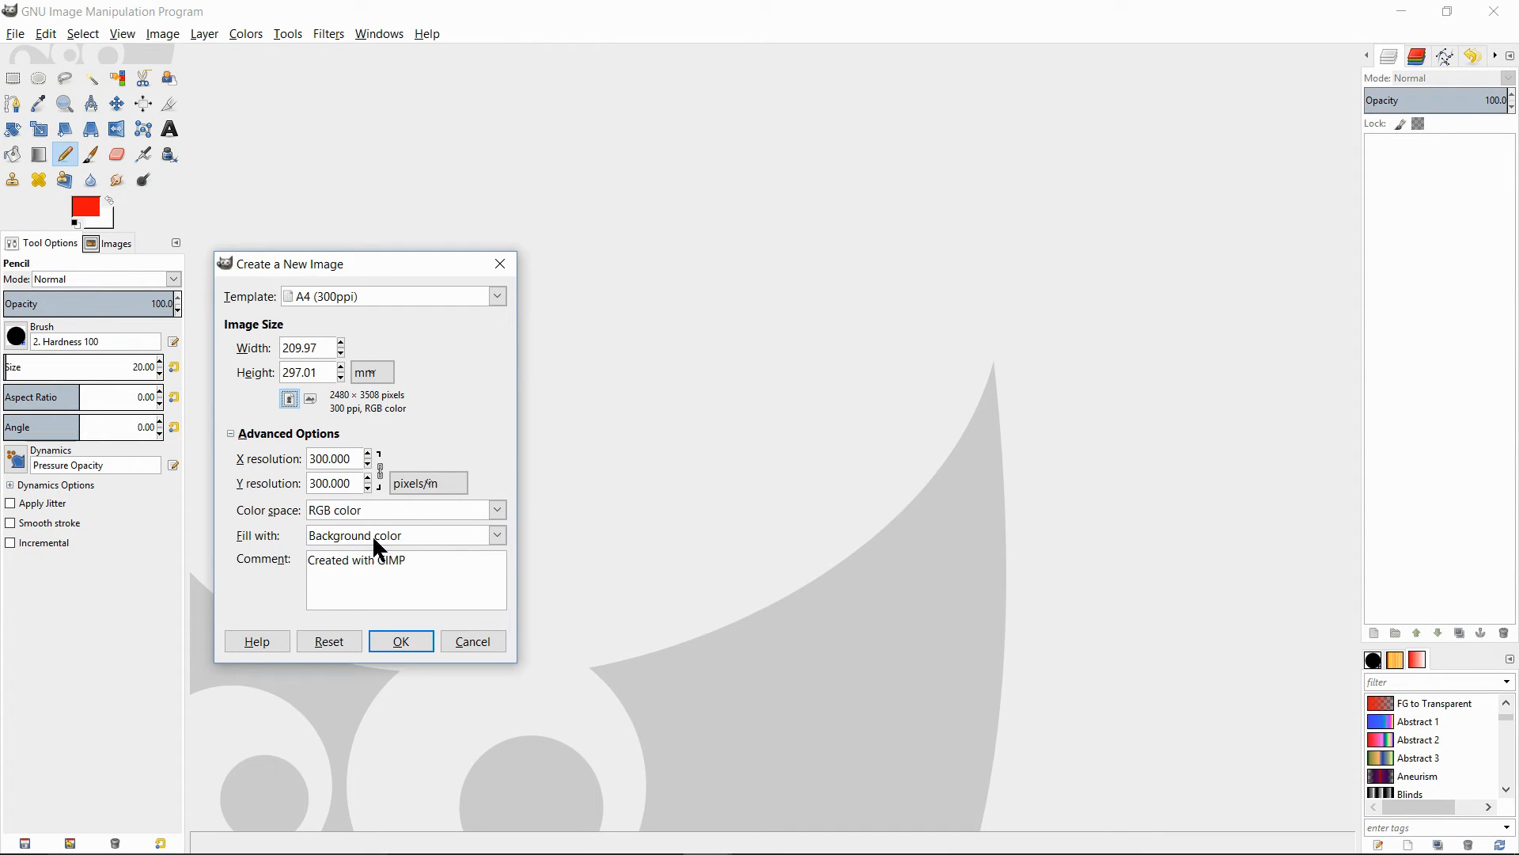
left_click(401, 641)
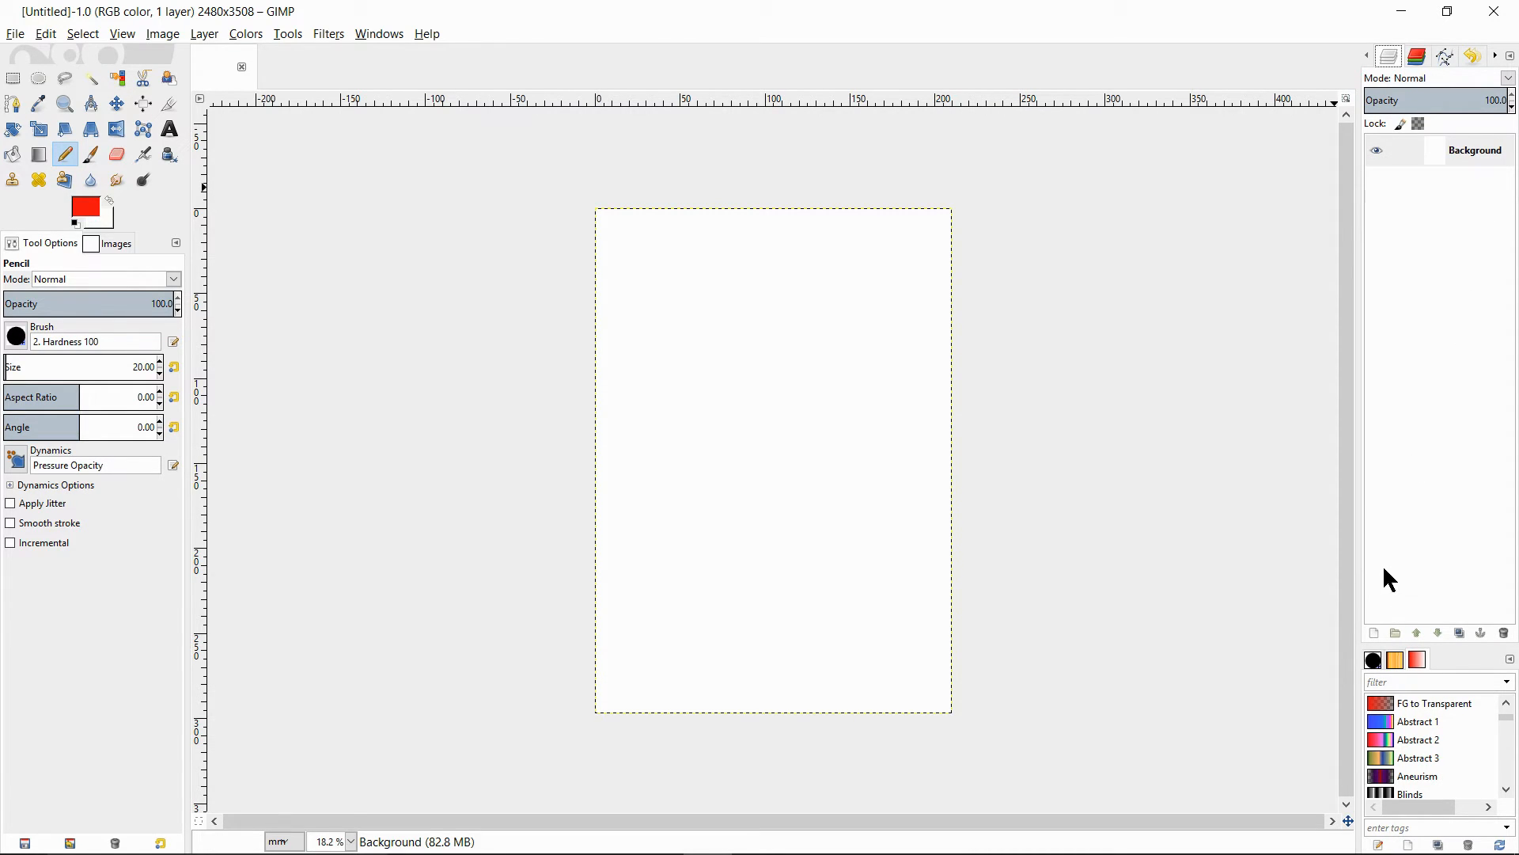
- Add a transparent 2480 × 3508 px layer above the background and make it the active layer
left_click(1374, 633)
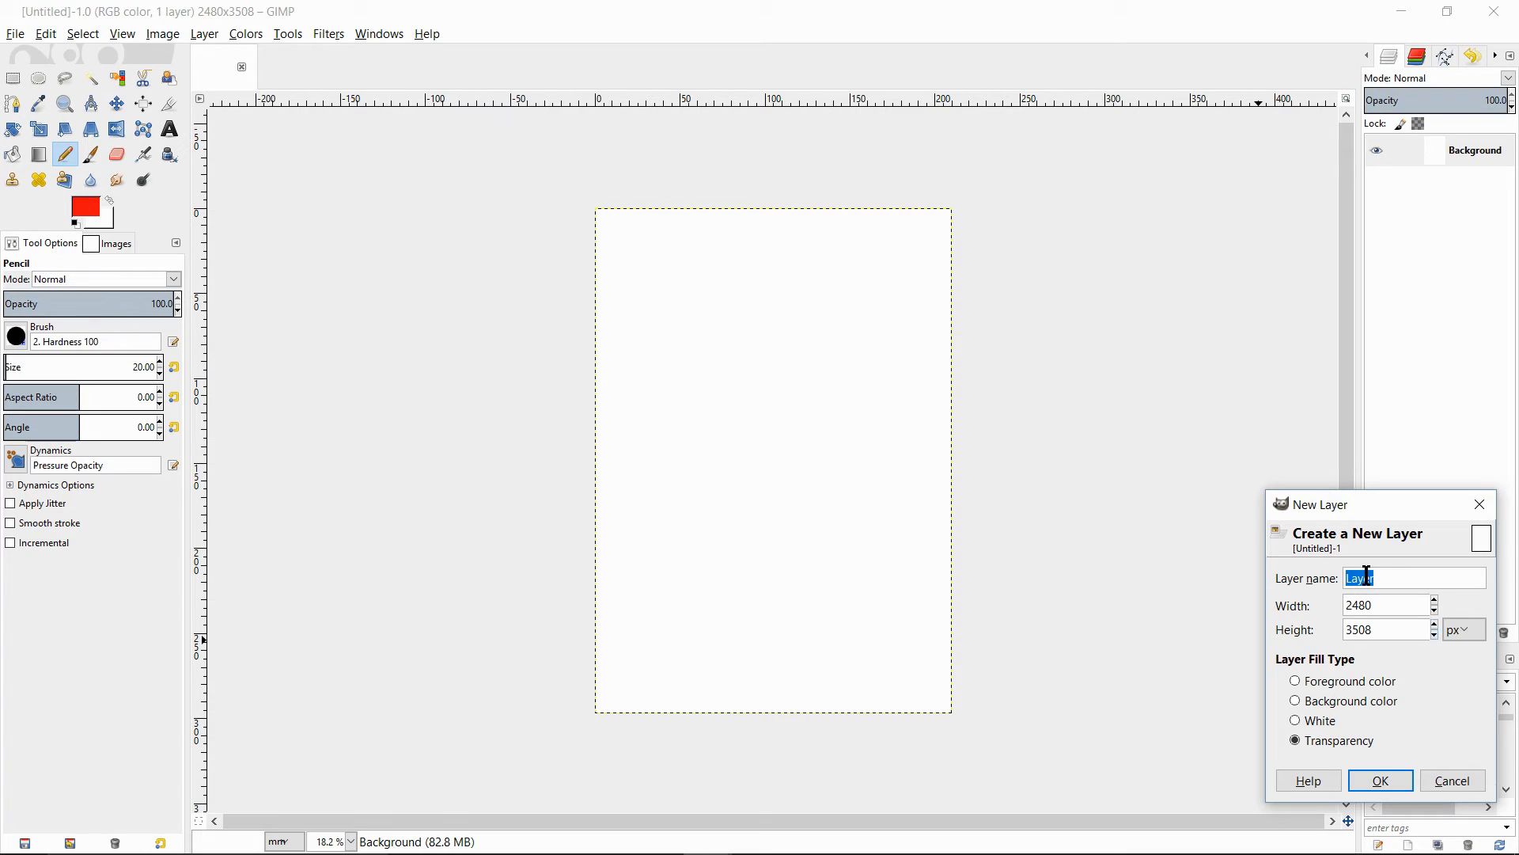
left_click(1380, 781)
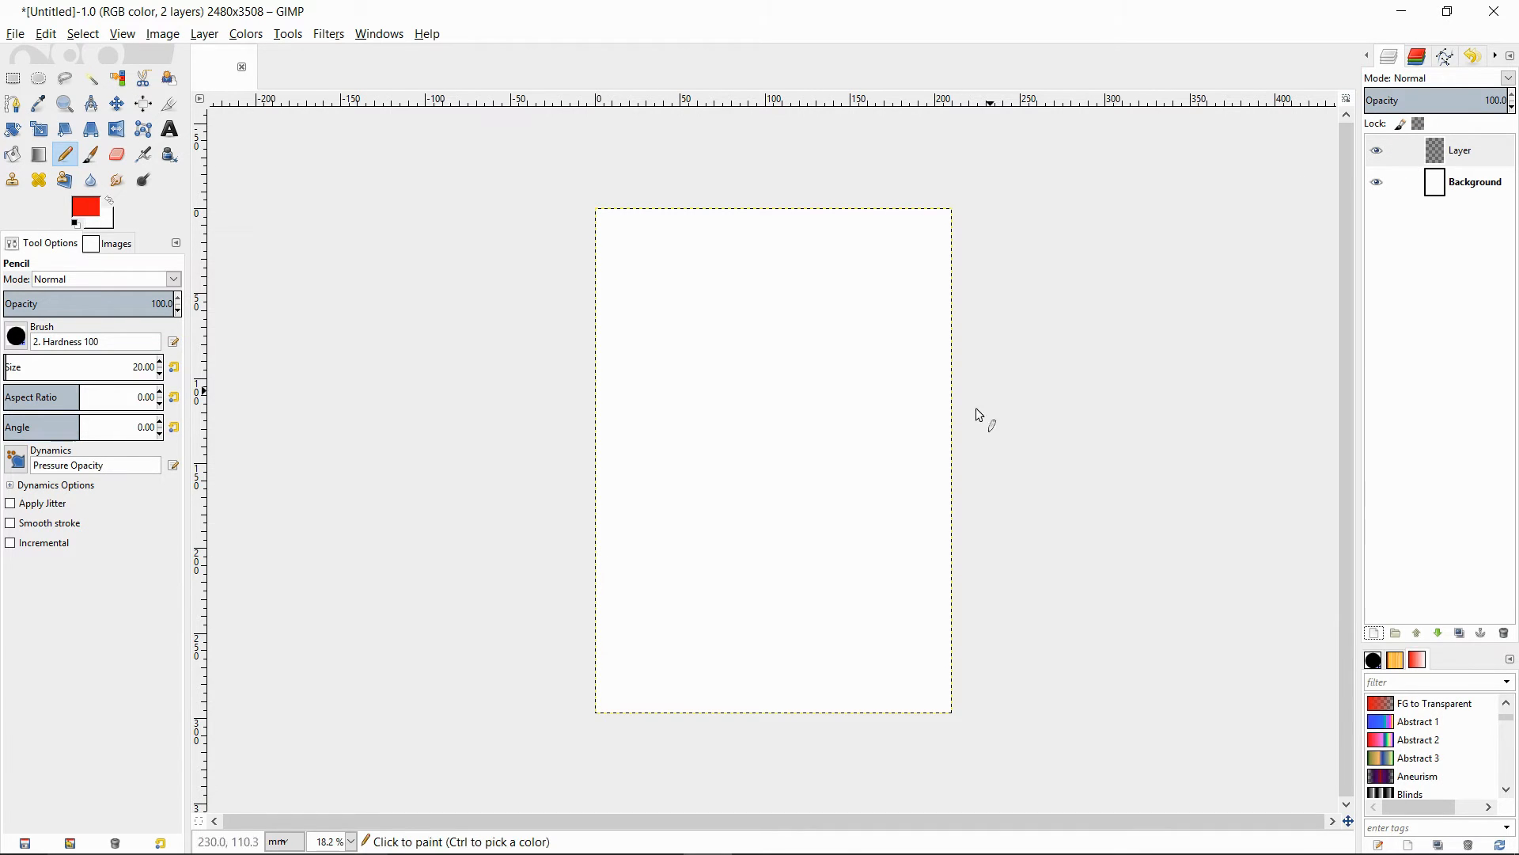
left_click(1486, 150)
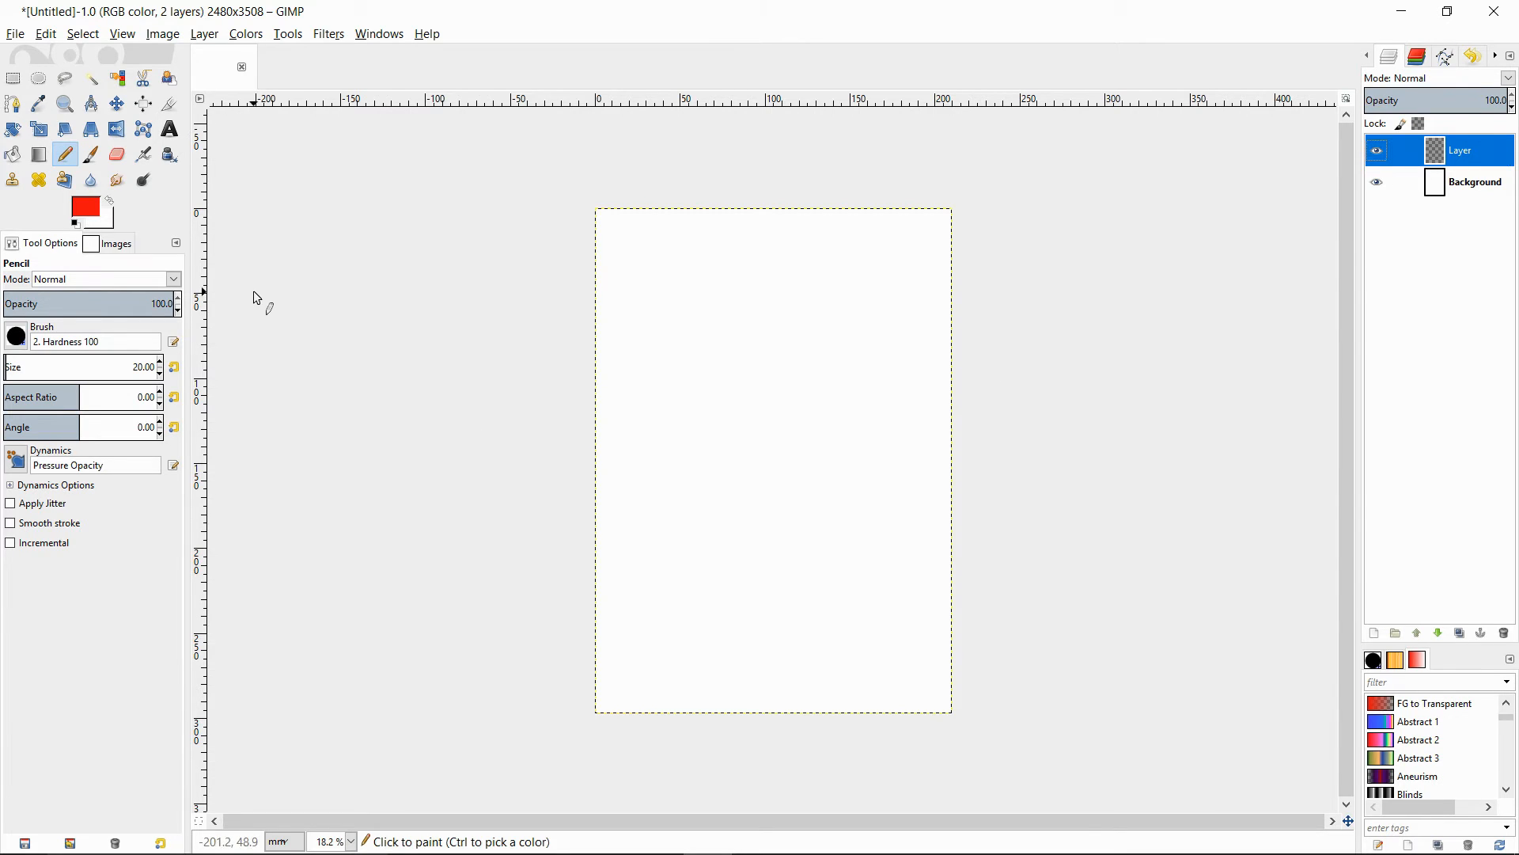
- Choose the Paintbrush tool and set its brush size to 341
left_click(91, 154)
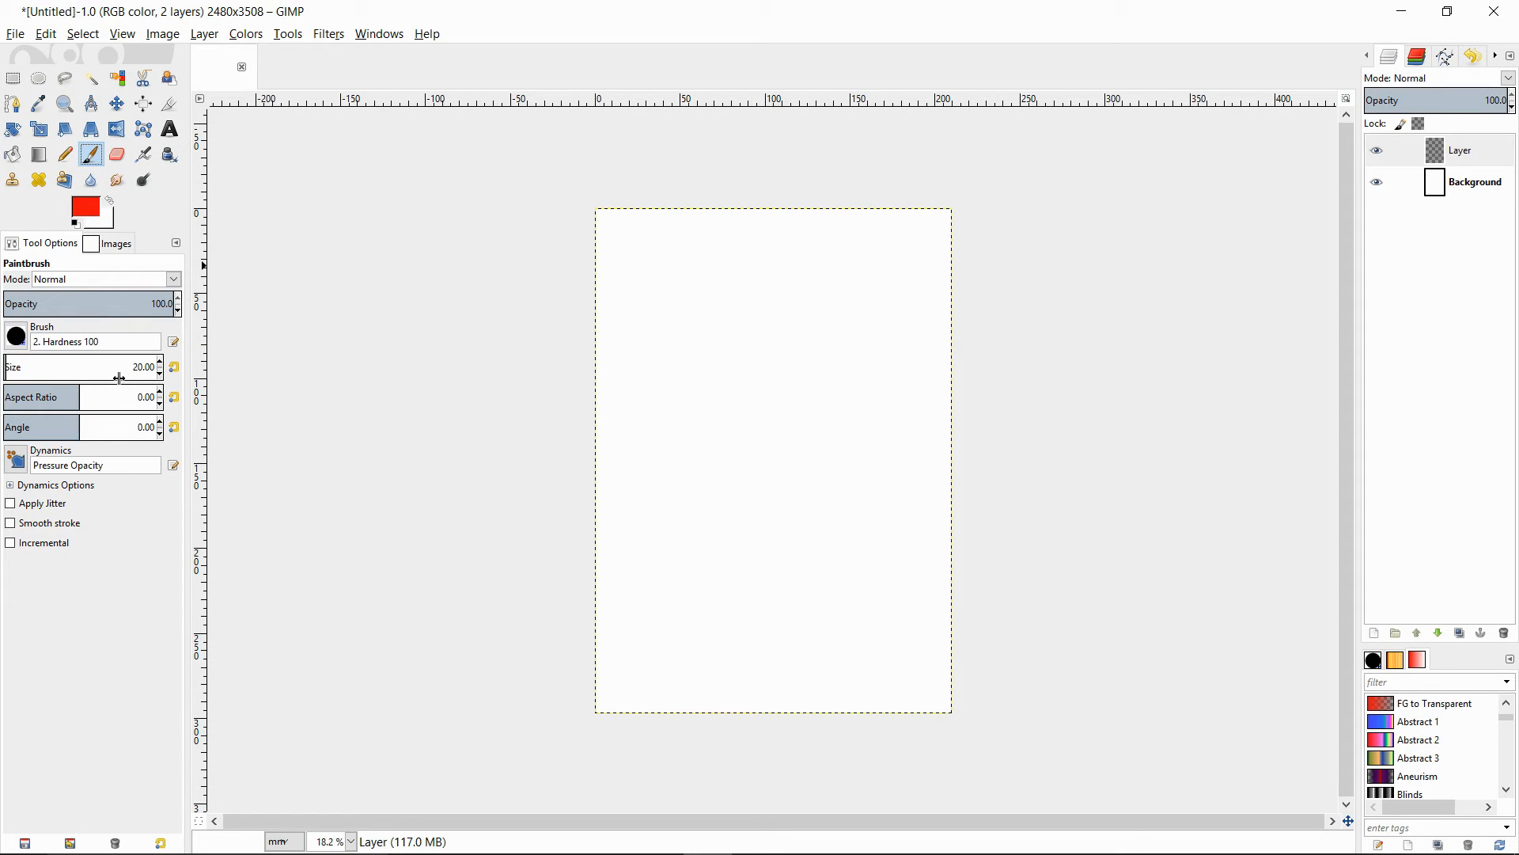
scroll(160, 360, "up", 20)
scroll(158, 360, "up", 20)
scroll(159, 360, "up", 20)
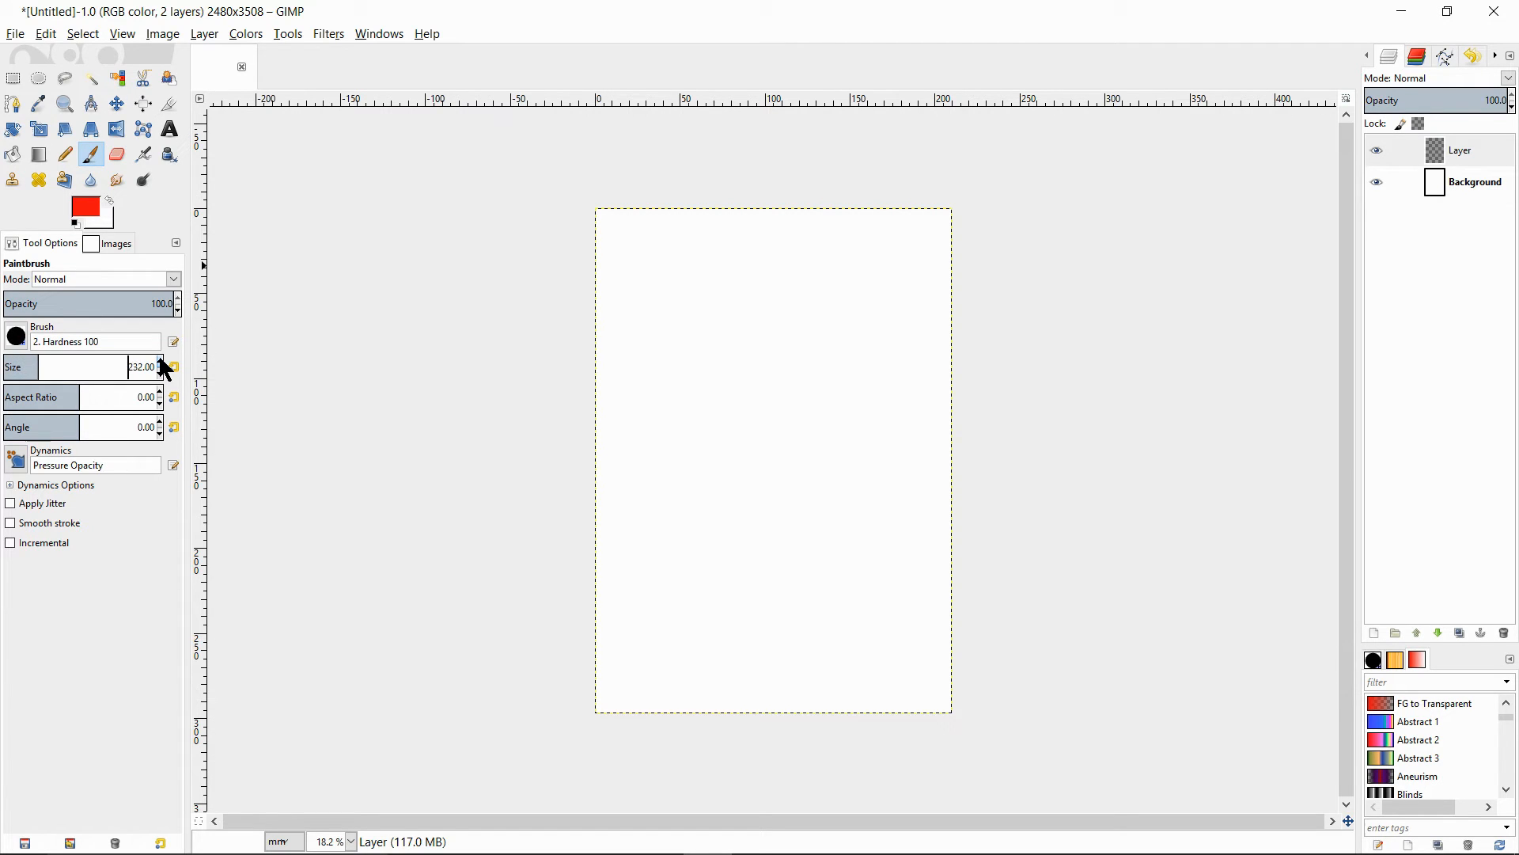
scroll(159, 356, "up", 20)
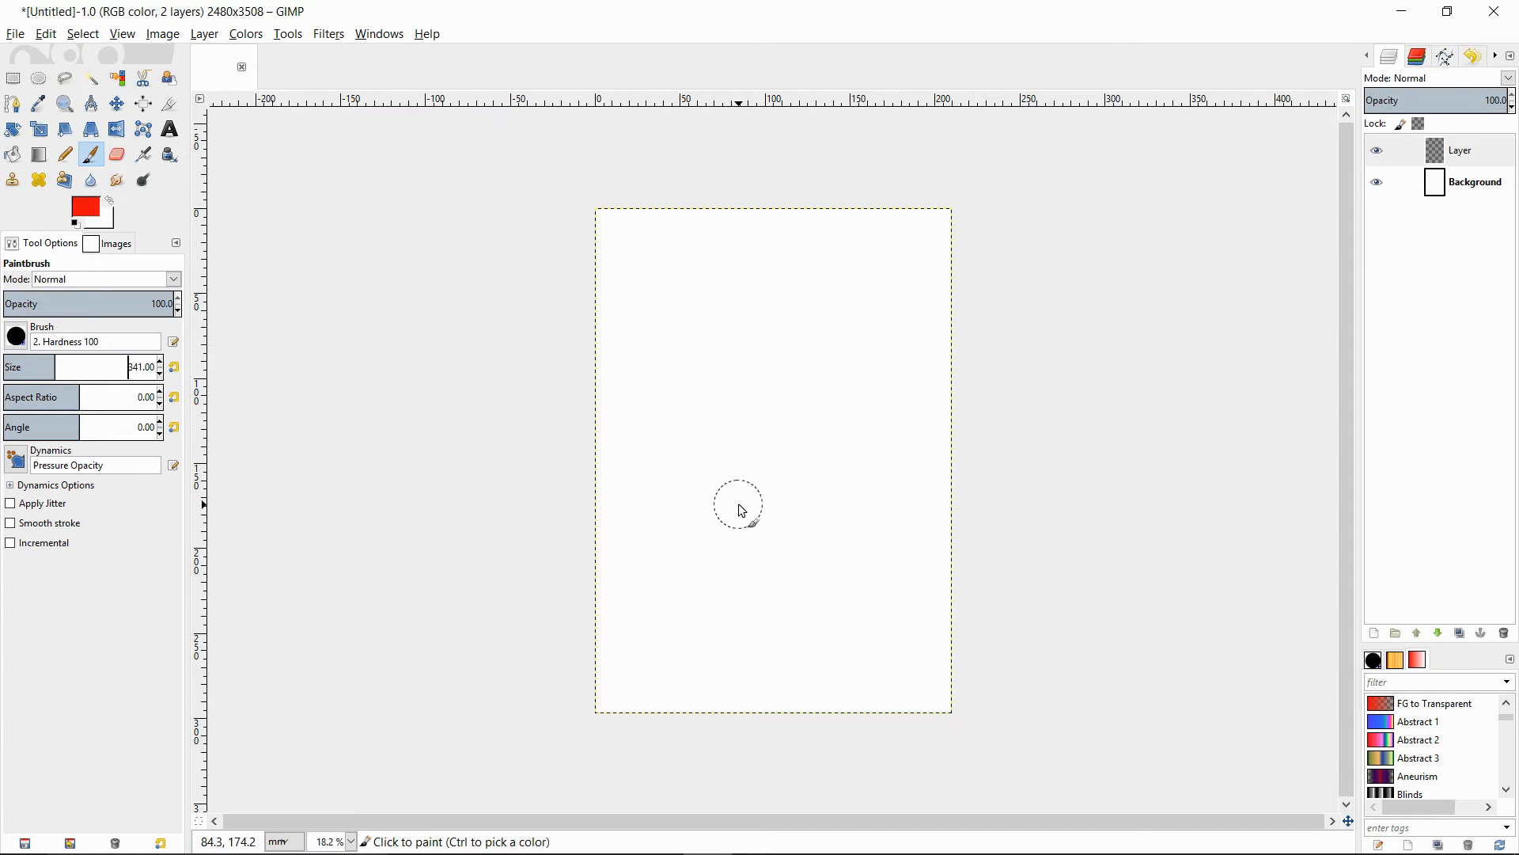
- Paint a simple red cartoon figure with a face, two eyes, a mouth, two long ears and a rounded body on the new layer
mouse_move(741, 510)
left_mouse_down()
mouse_move(696, 482)
mouse_move(654, 388)
mouse_move(695, 333)
mouse_move(815, 348)
mouse_move(877, 405)
mouse_move(846, 469)
mouse_move(761, 500)
mouse_move(726, 409)
mouse_move(729, 457)
mouse_move(794, 444)
left_mouse_up()
left_click(725, 409)
left_click(805, 414)
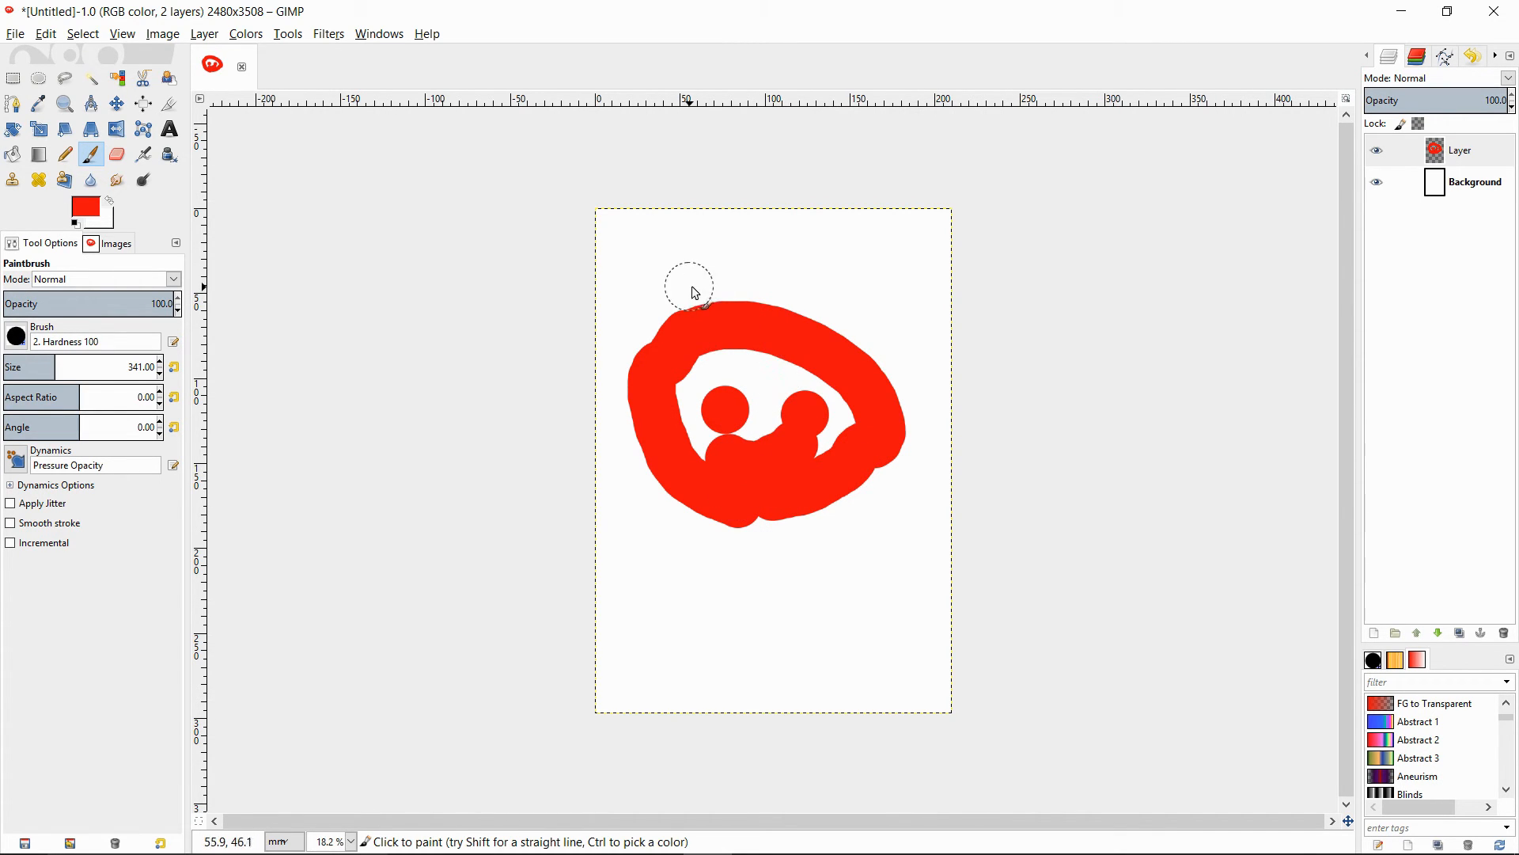
mouse_move(709, 536)
left_mouse_down()
mouse_move(658, 546)
mouse_move(671, 637)
mouse_move(836, 652)
mouse_move(793, 549)
left_mouse_up()
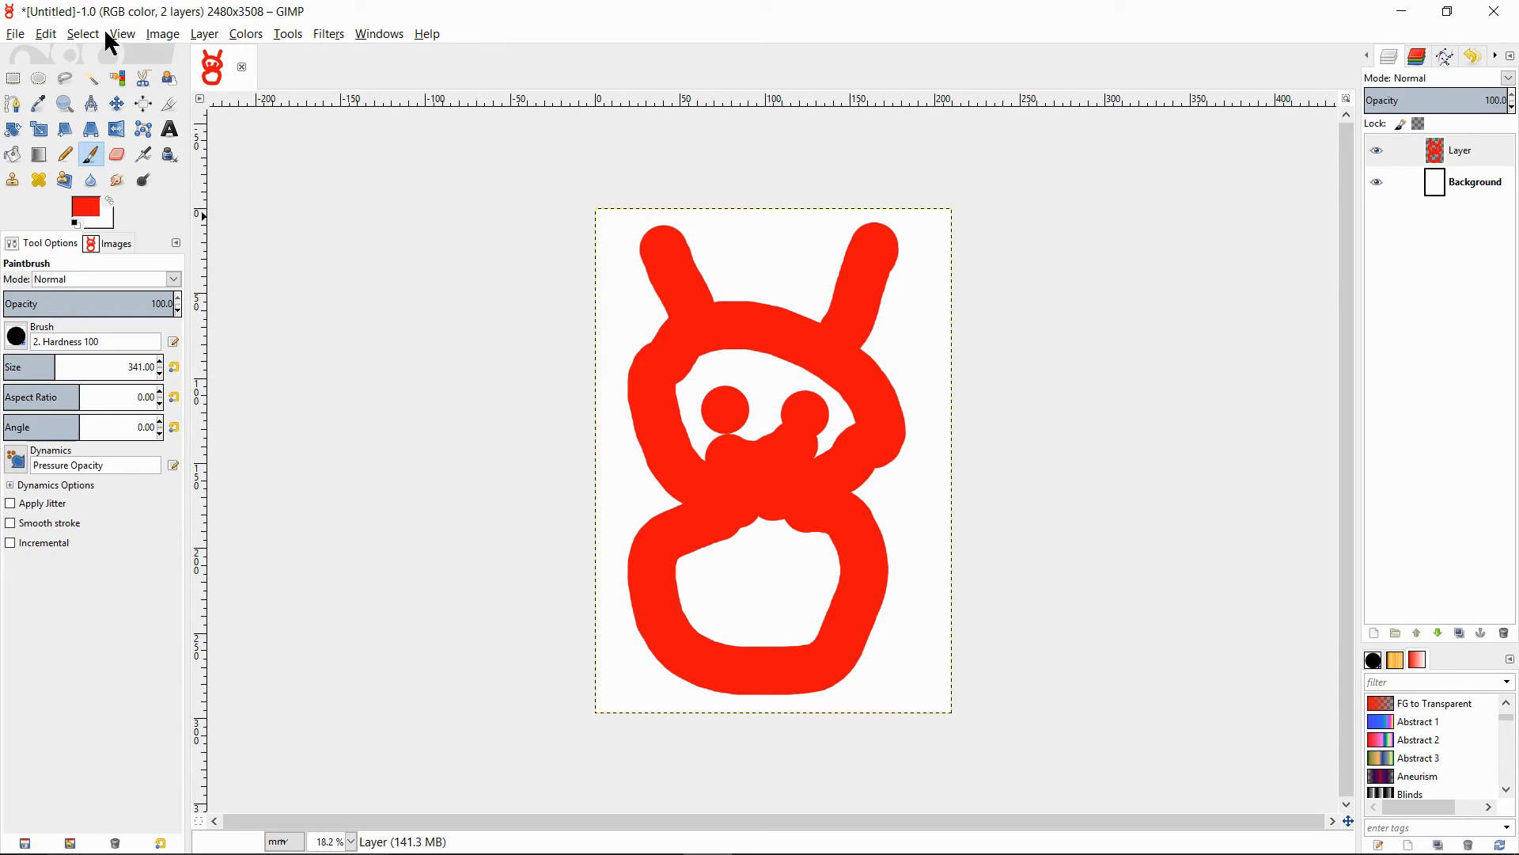
left_click(16, 37)
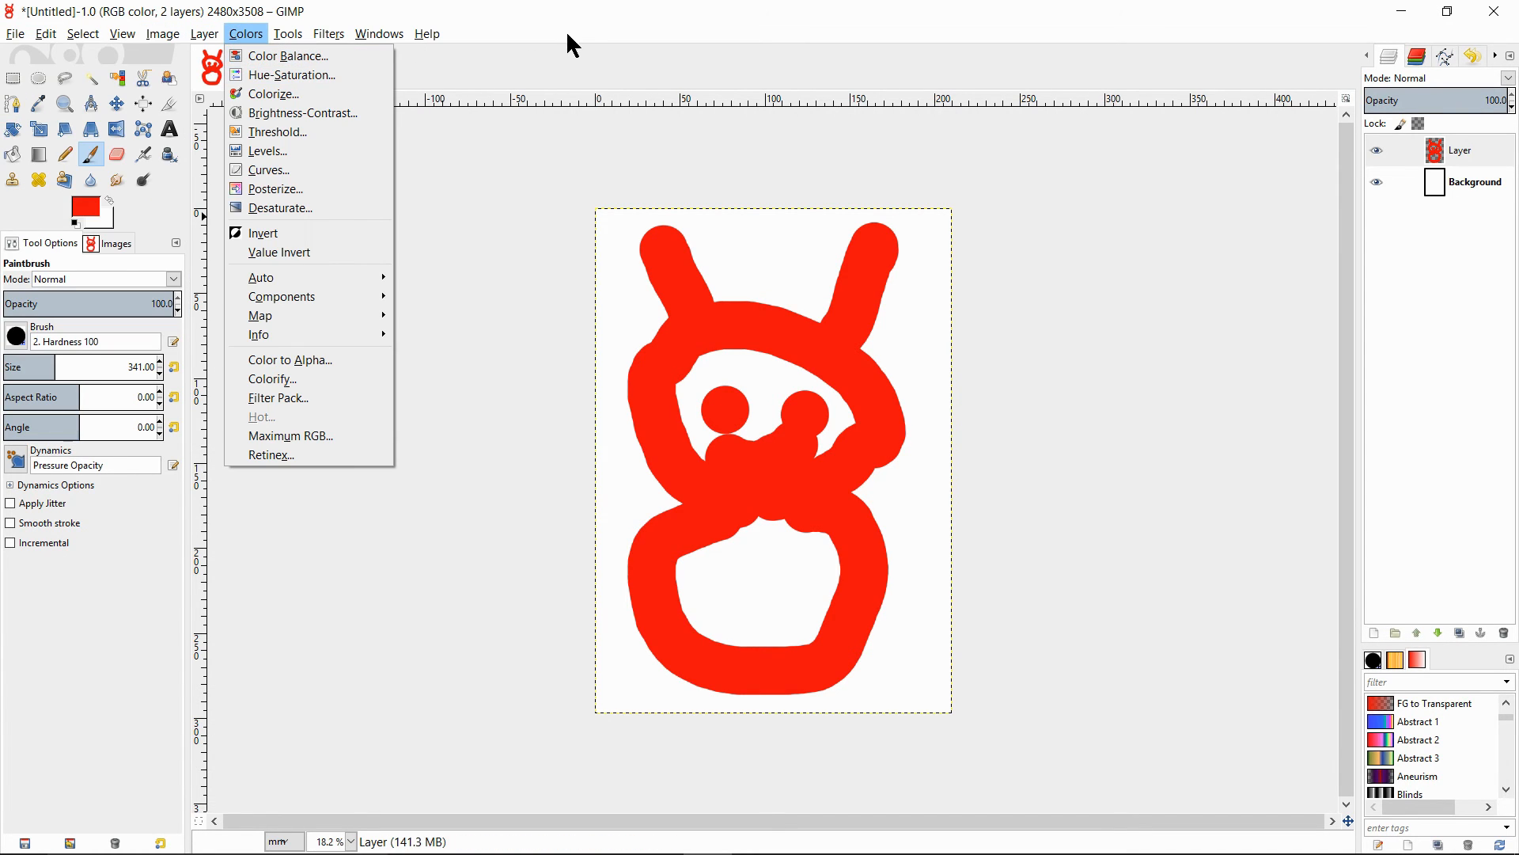
left_click(512, 71)
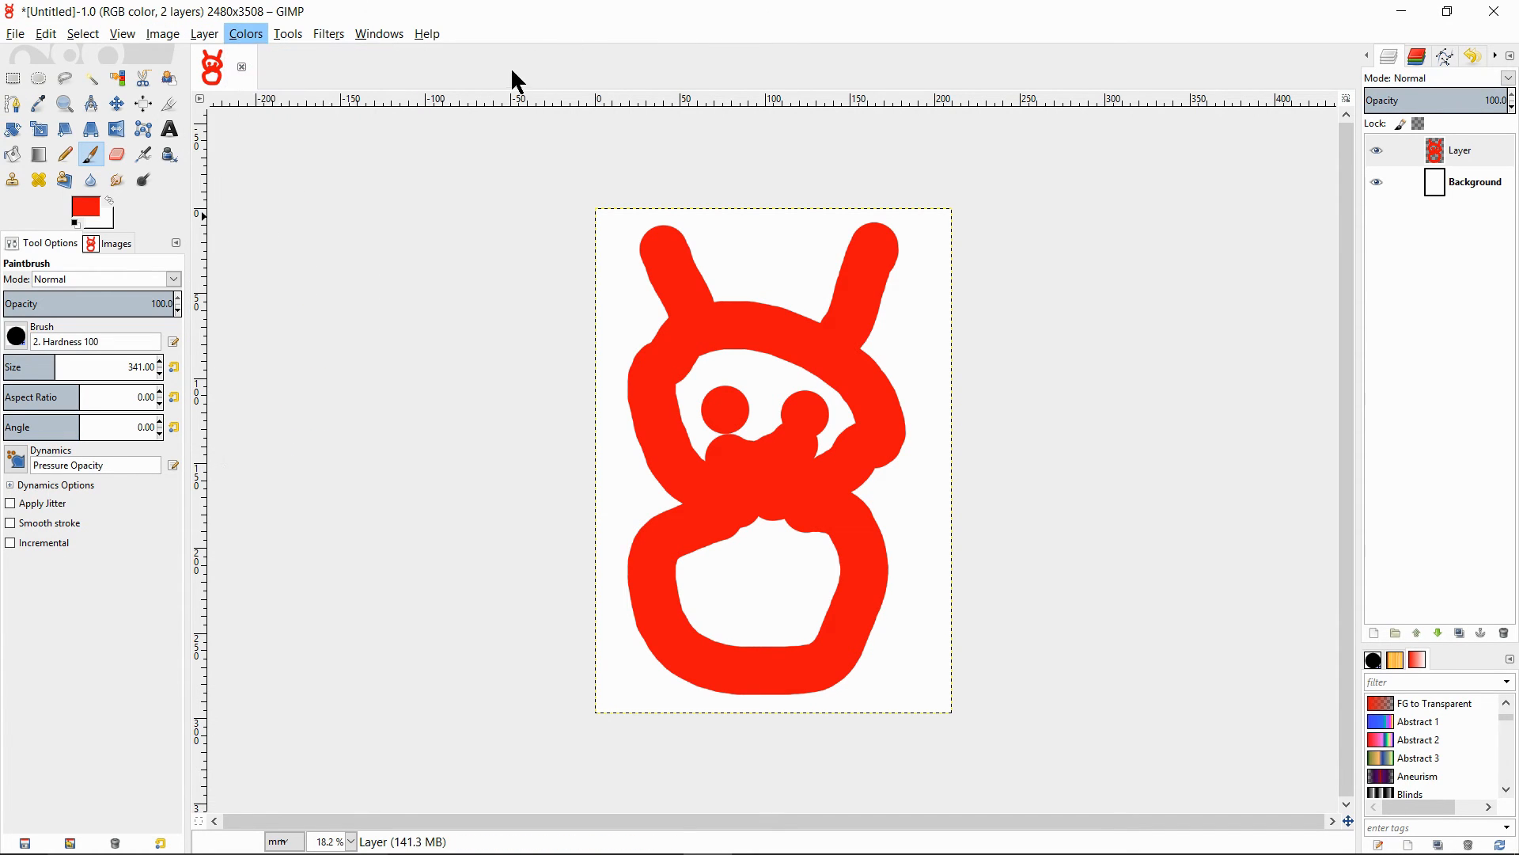
- Close the painted image and discard its changes
left_click(243, 70)
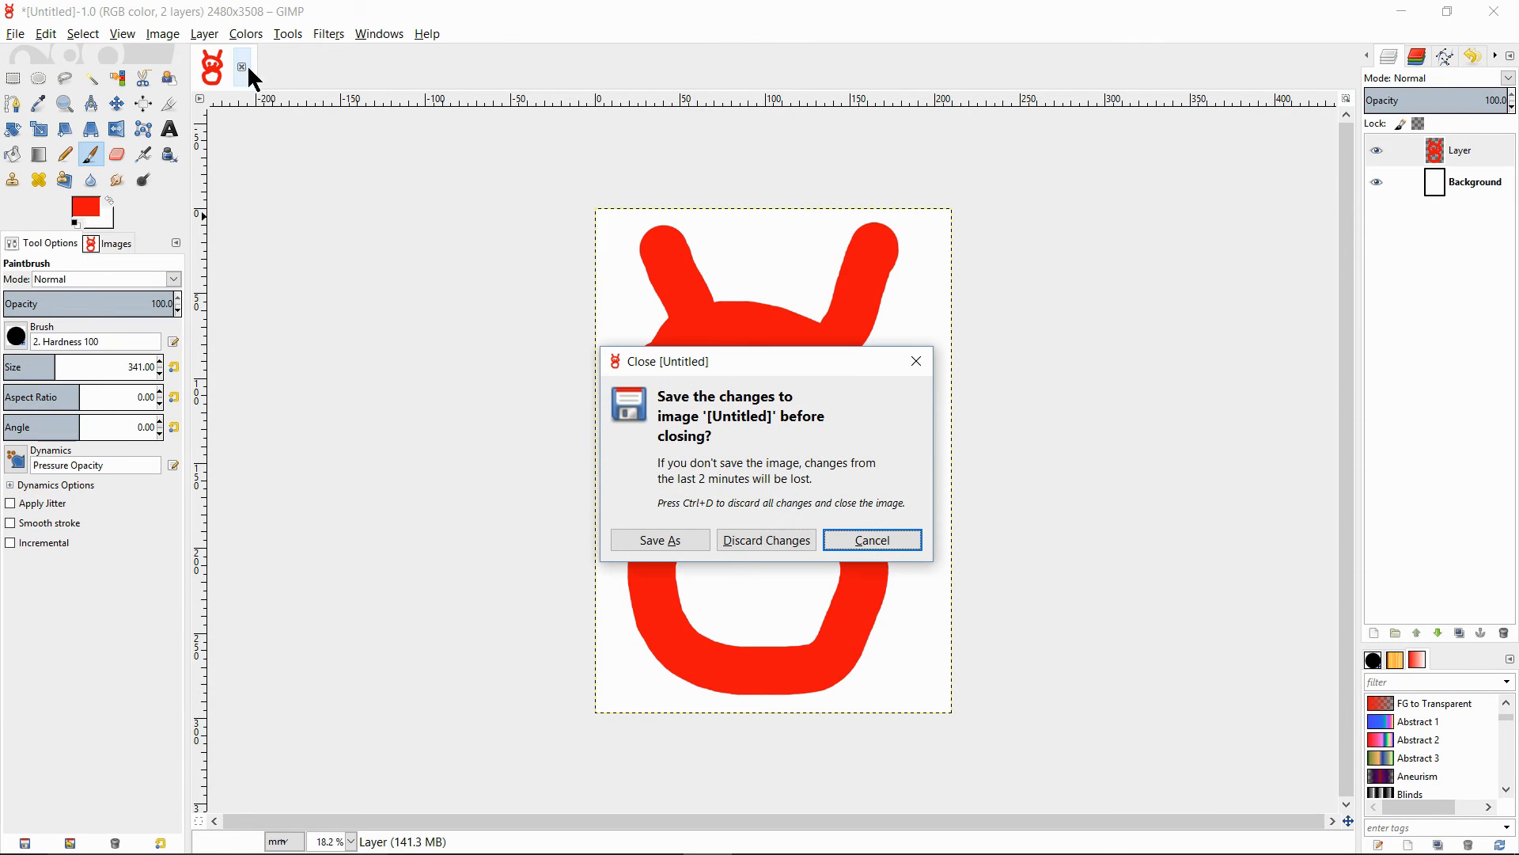
left_click(777, 540)
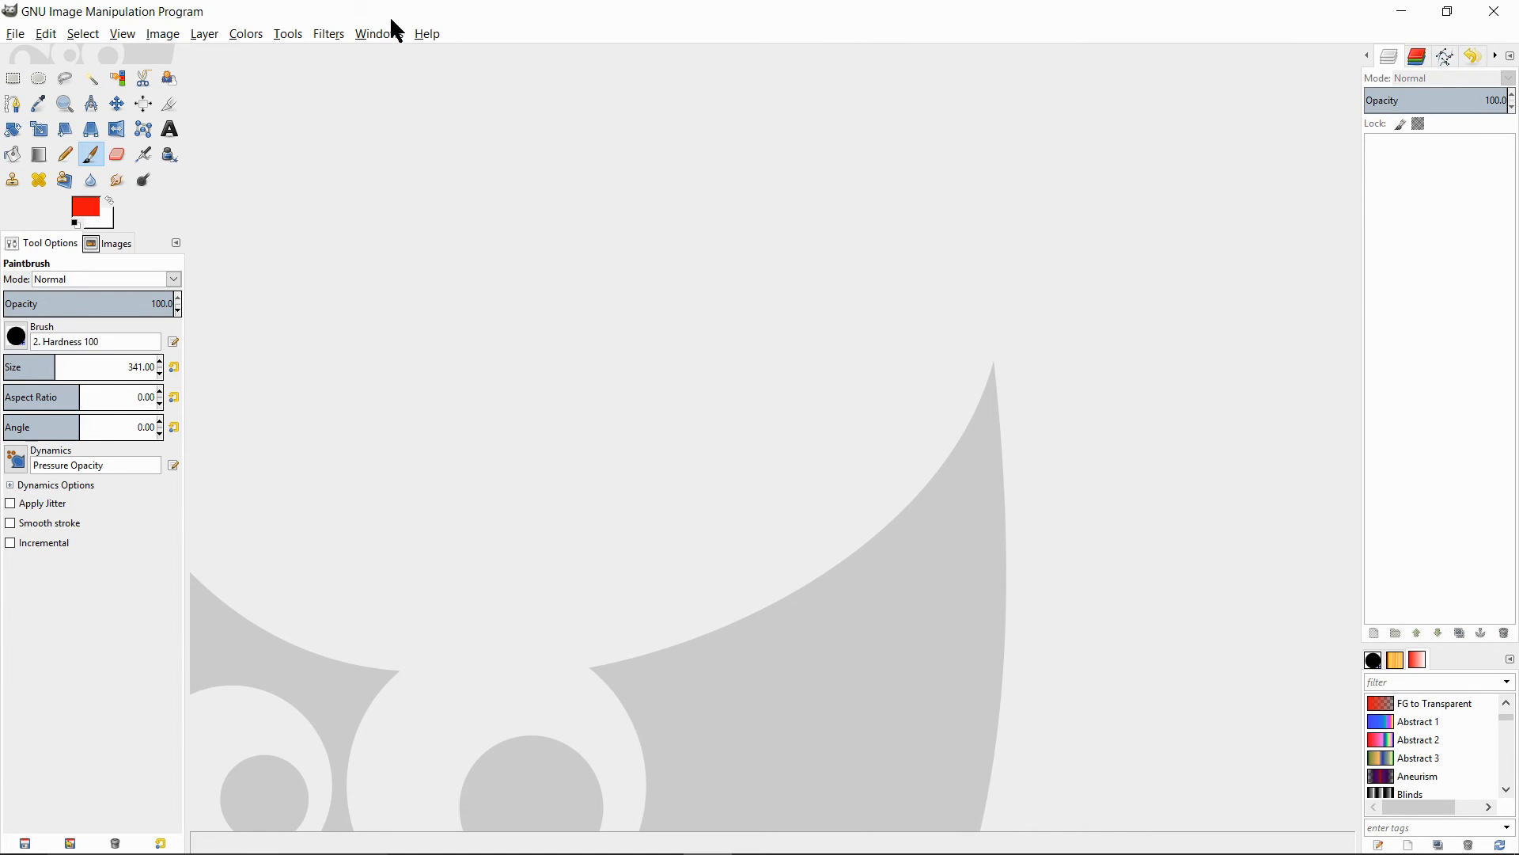
- Open digeye1.jpg from the Desktop folder and convert it to the RGB working space
left_click(16, 34)
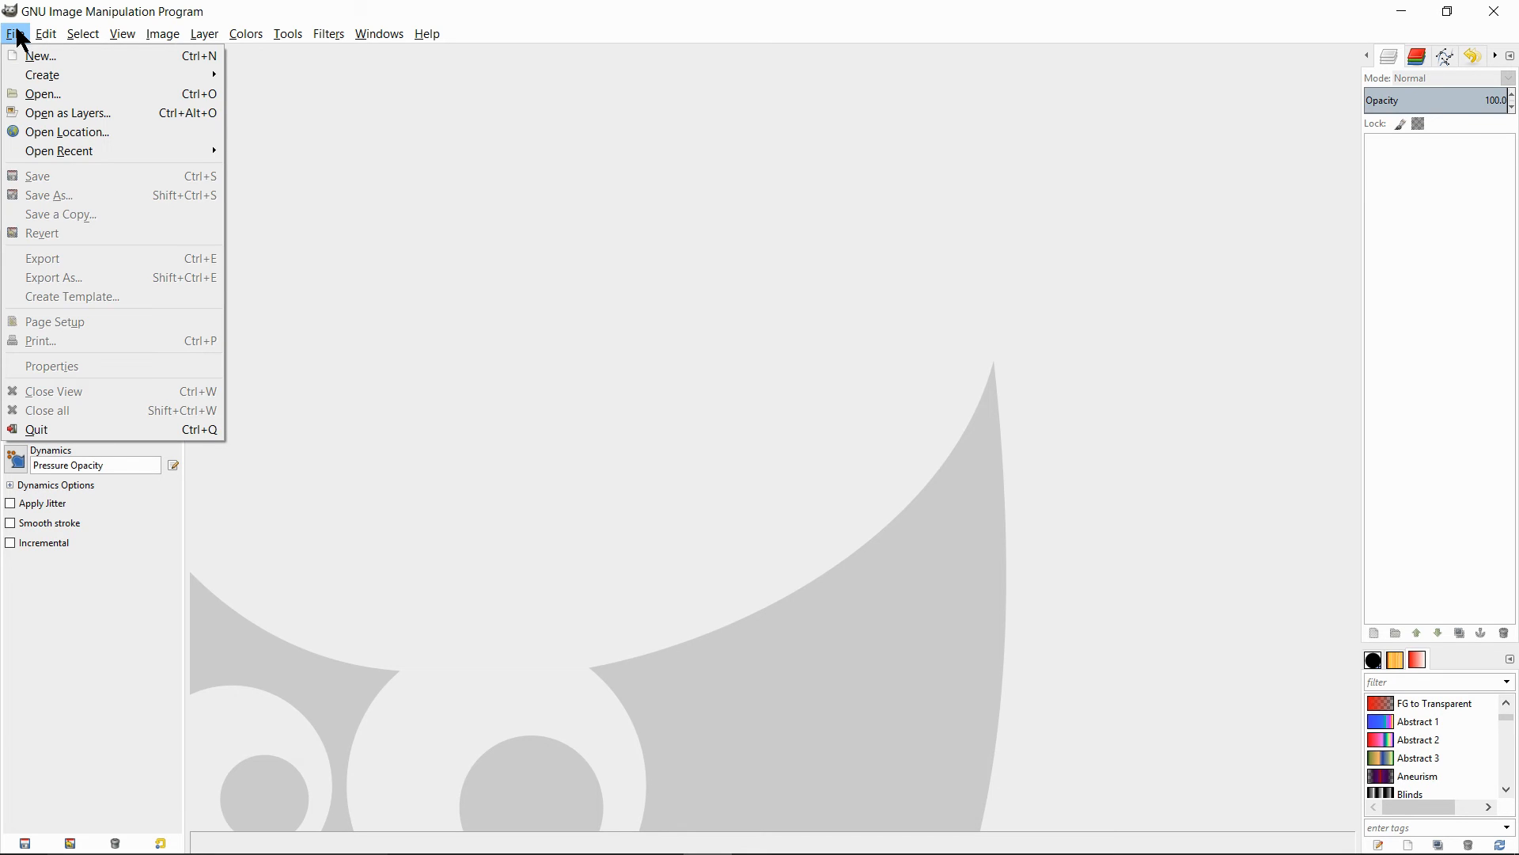
left_click(41, 102)
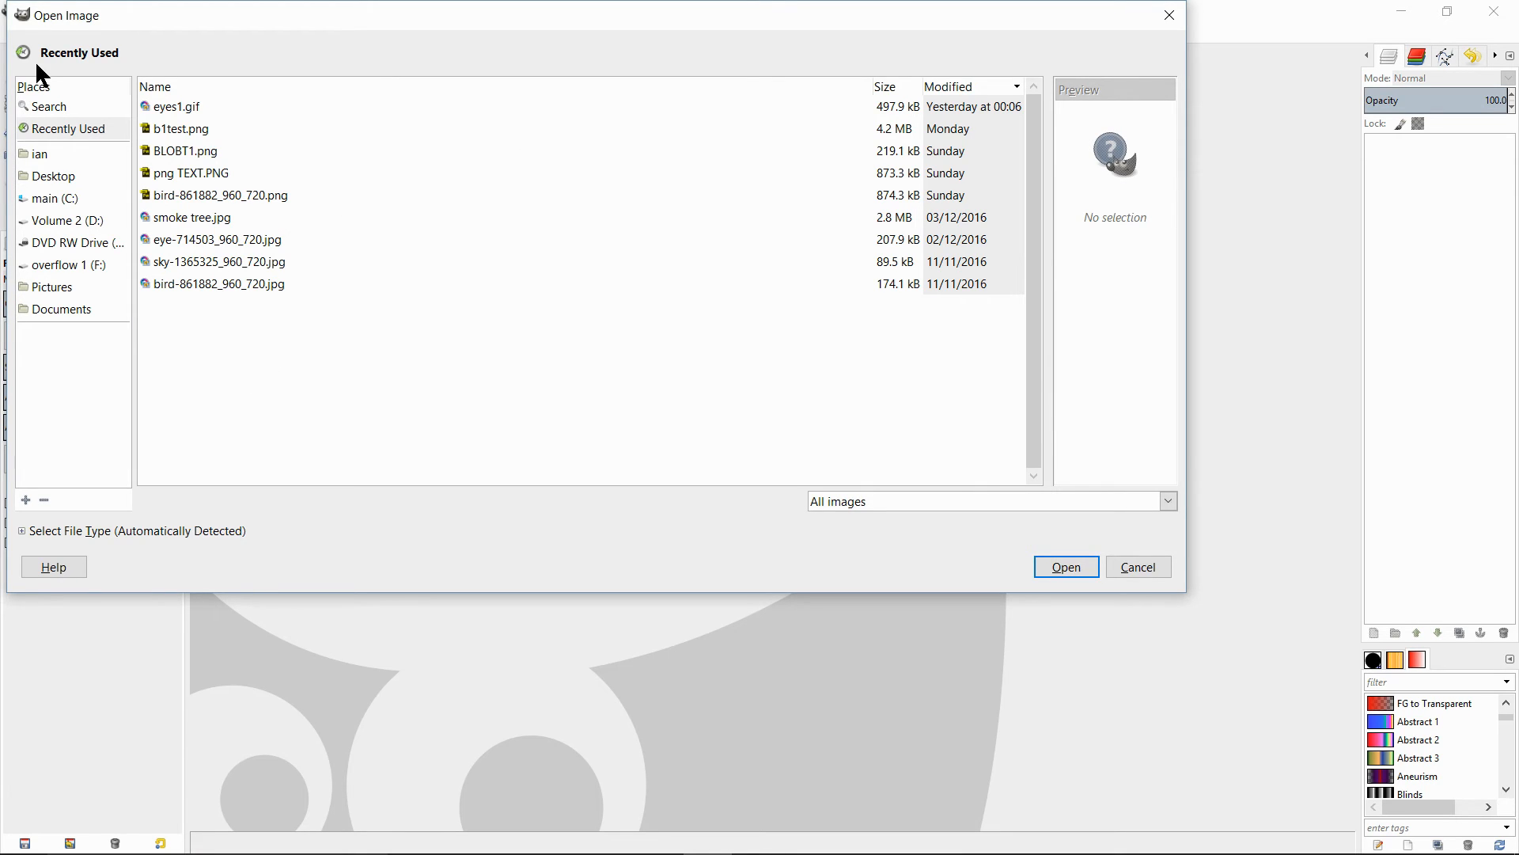
left_click(22, 179)
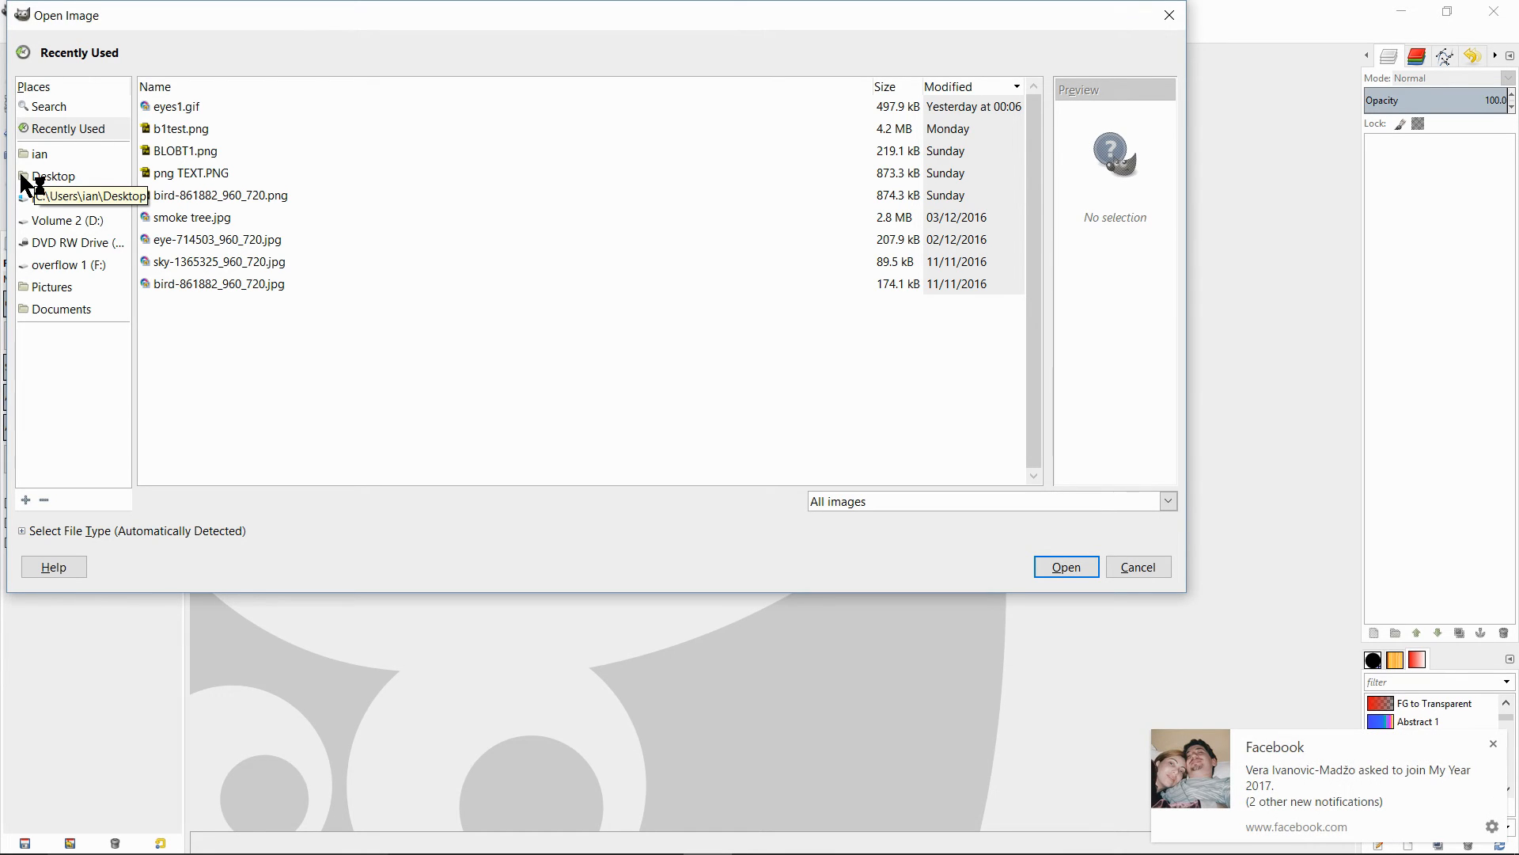
left_click(1494, 744)
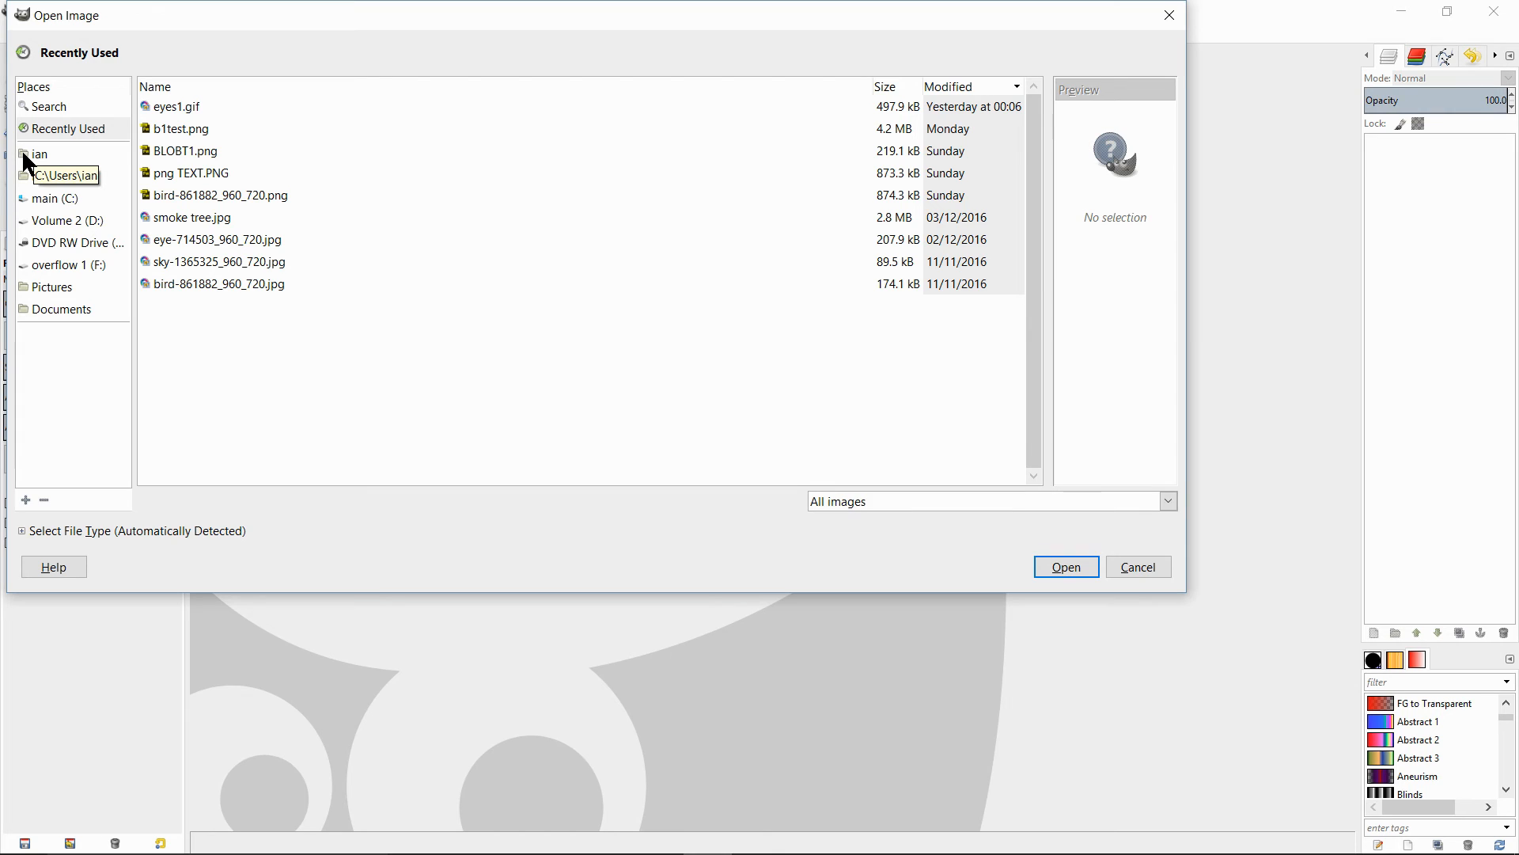
left_click(34, 176)
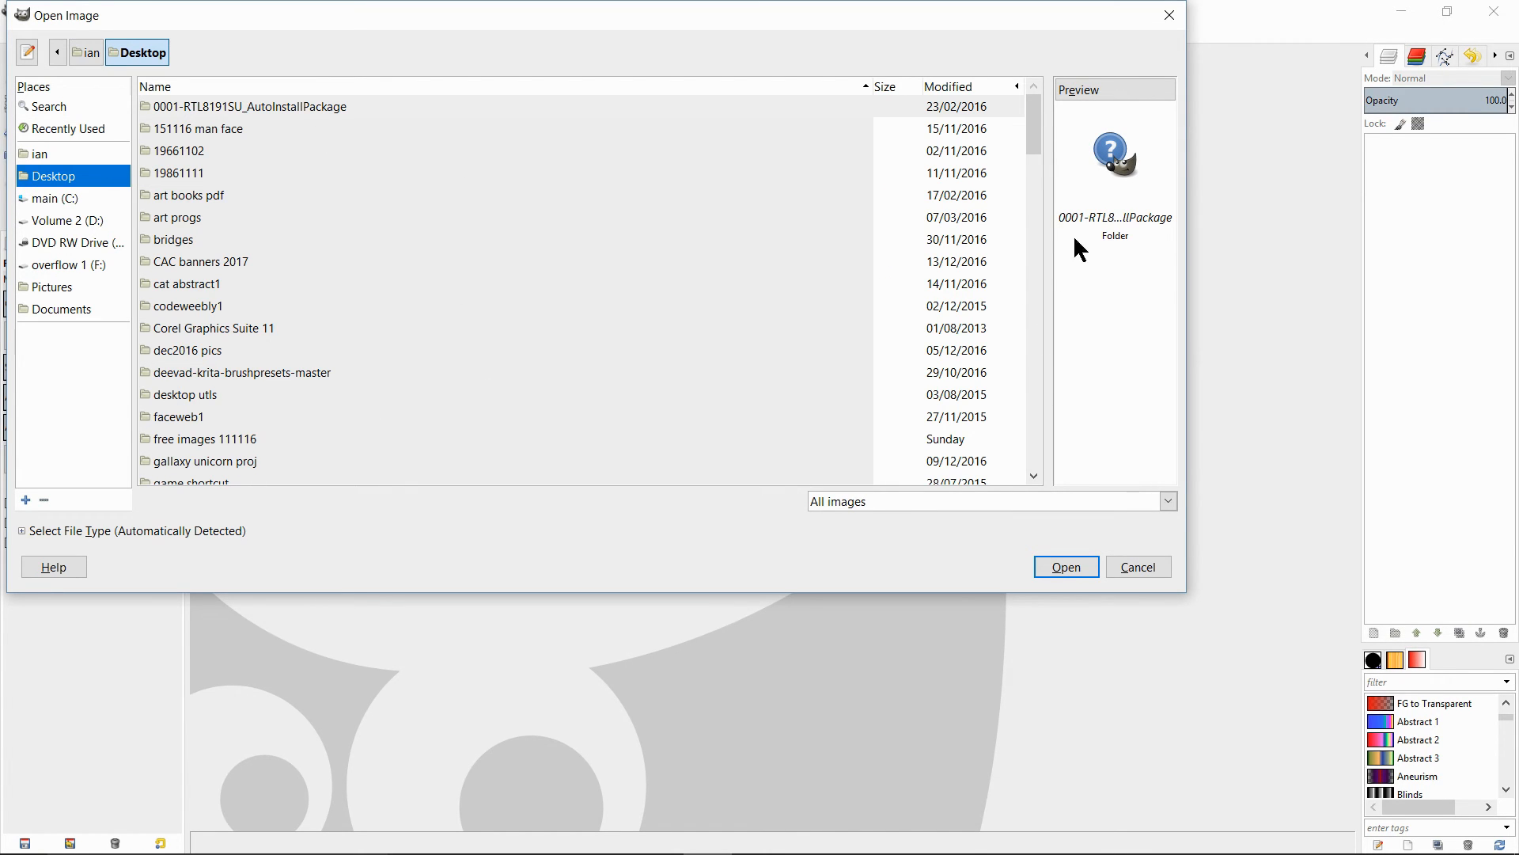
left_click_drag(1032, 132, 1032, 141)
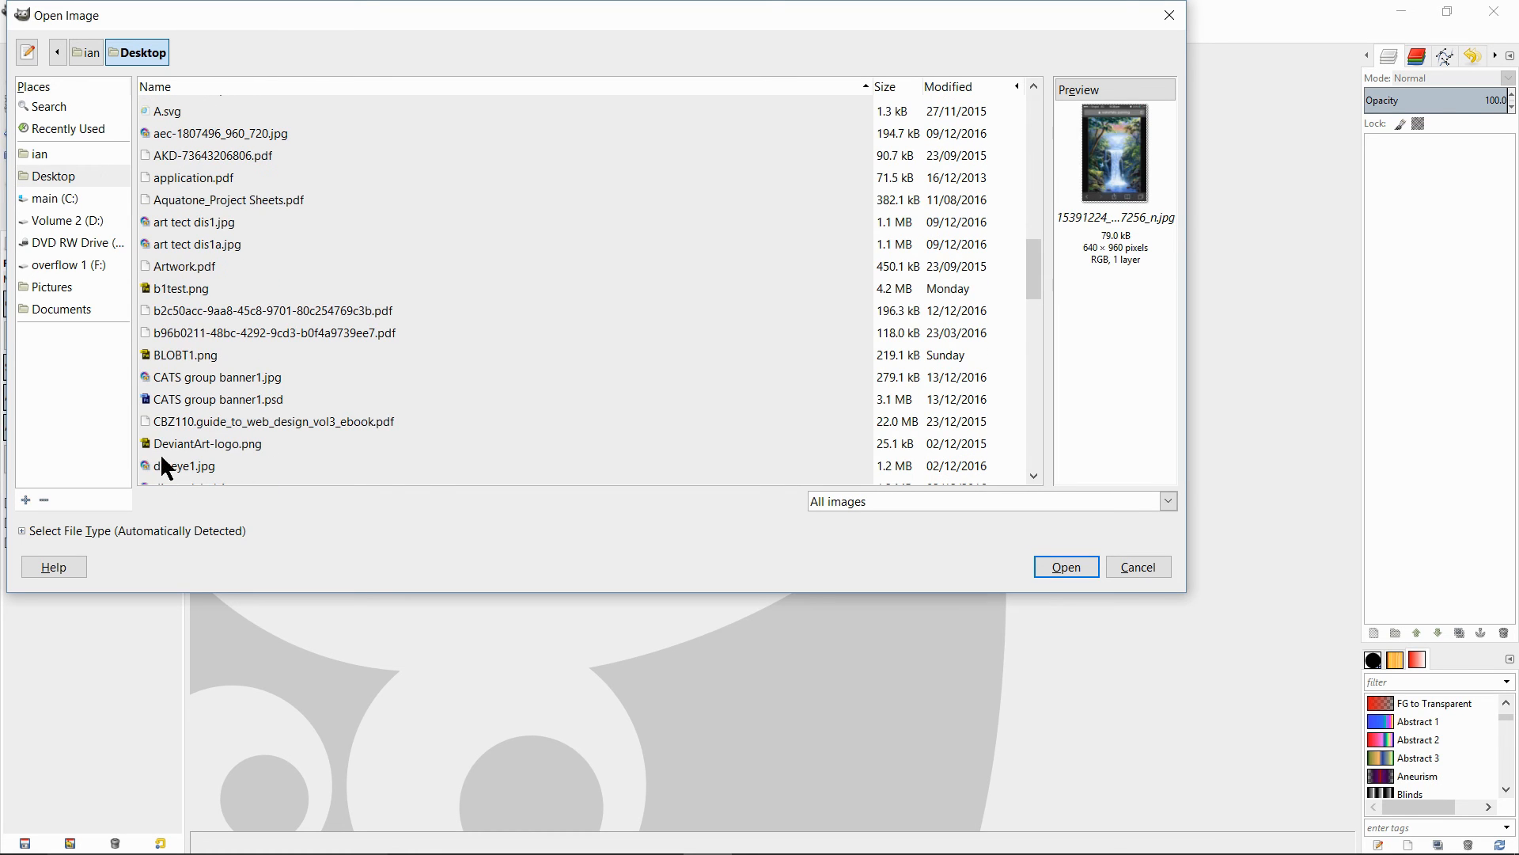
left_click(141, 464)
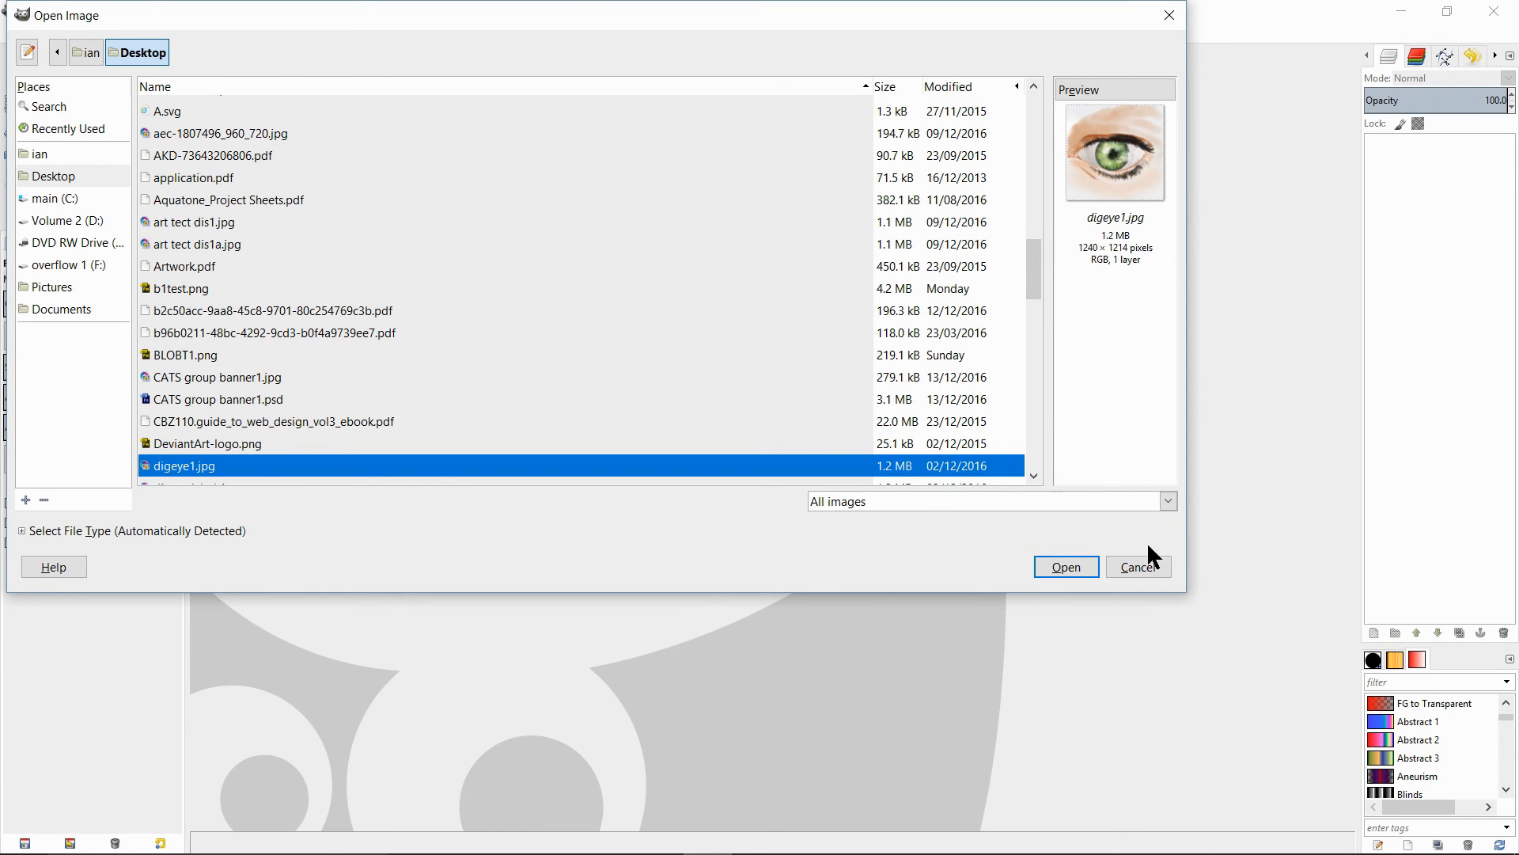
left_click(1068, 564)
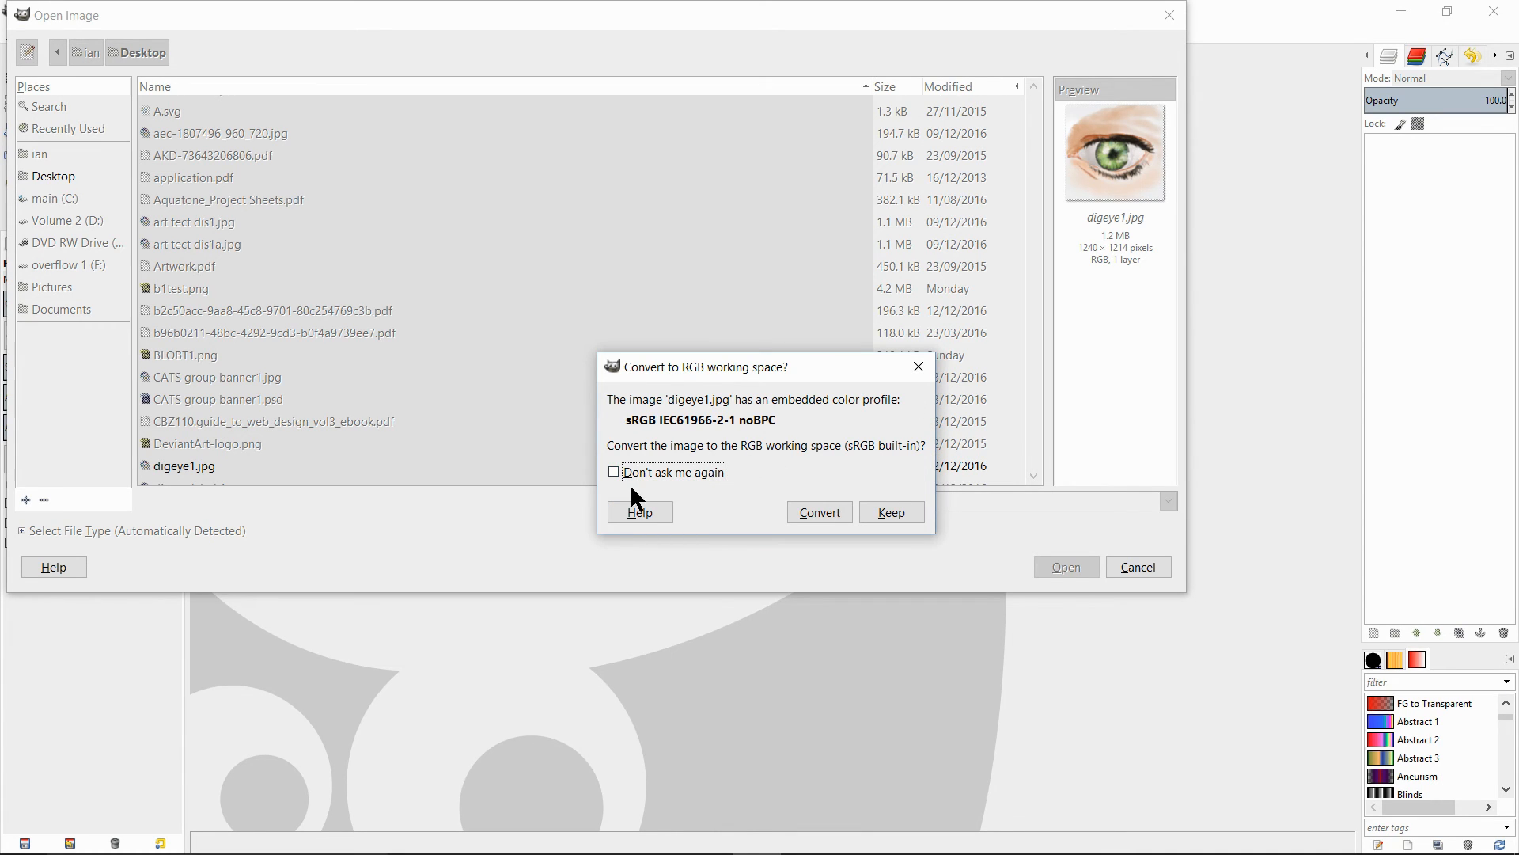
left_click(819, 513)
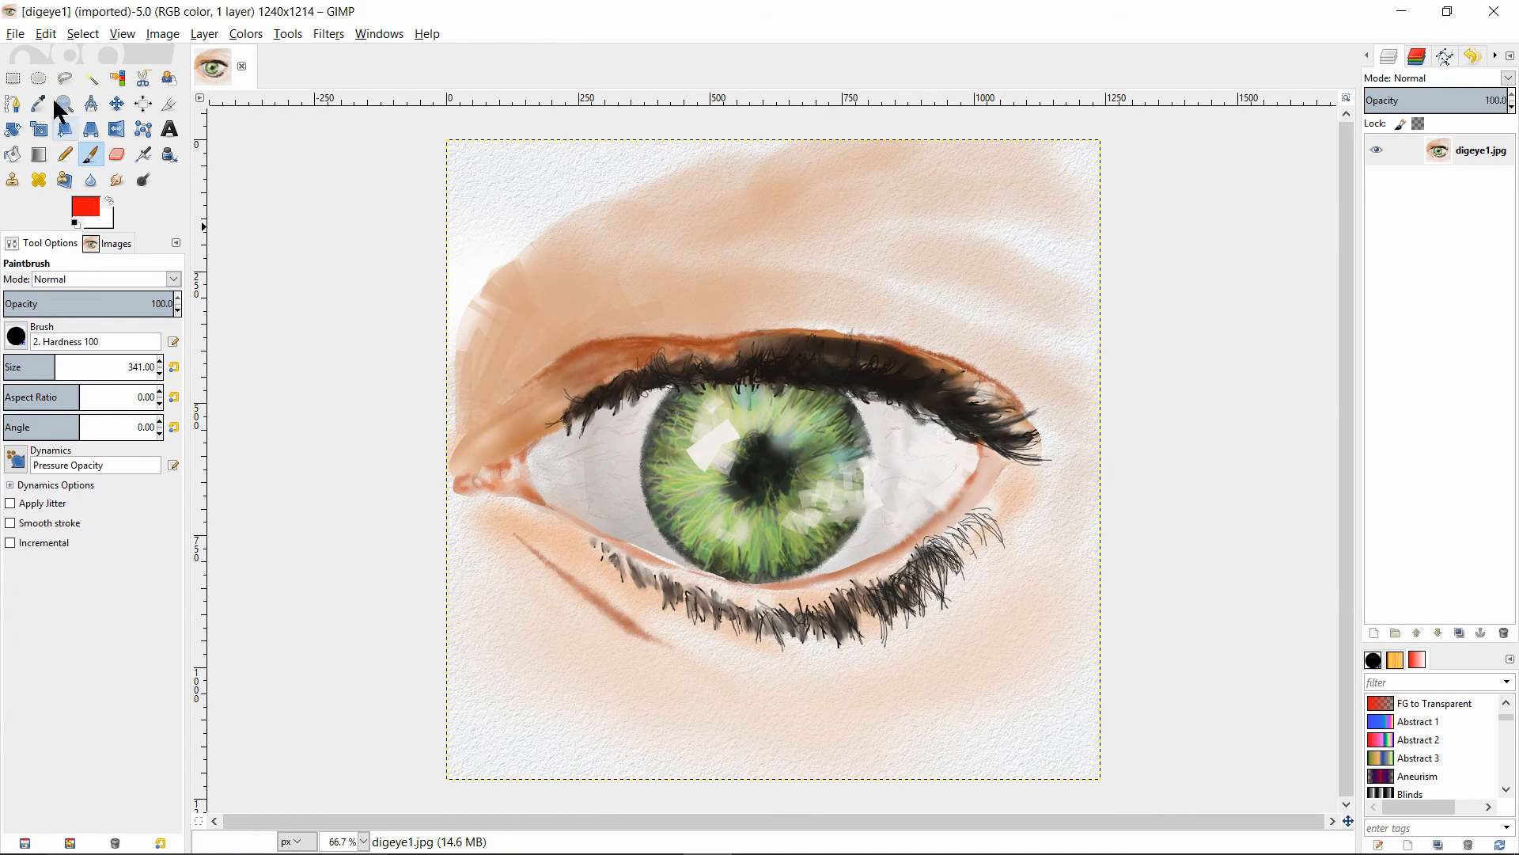
- Draw a closed Free Select outline around the elongated skin area above the upper eyelid
left_click(66, 79)
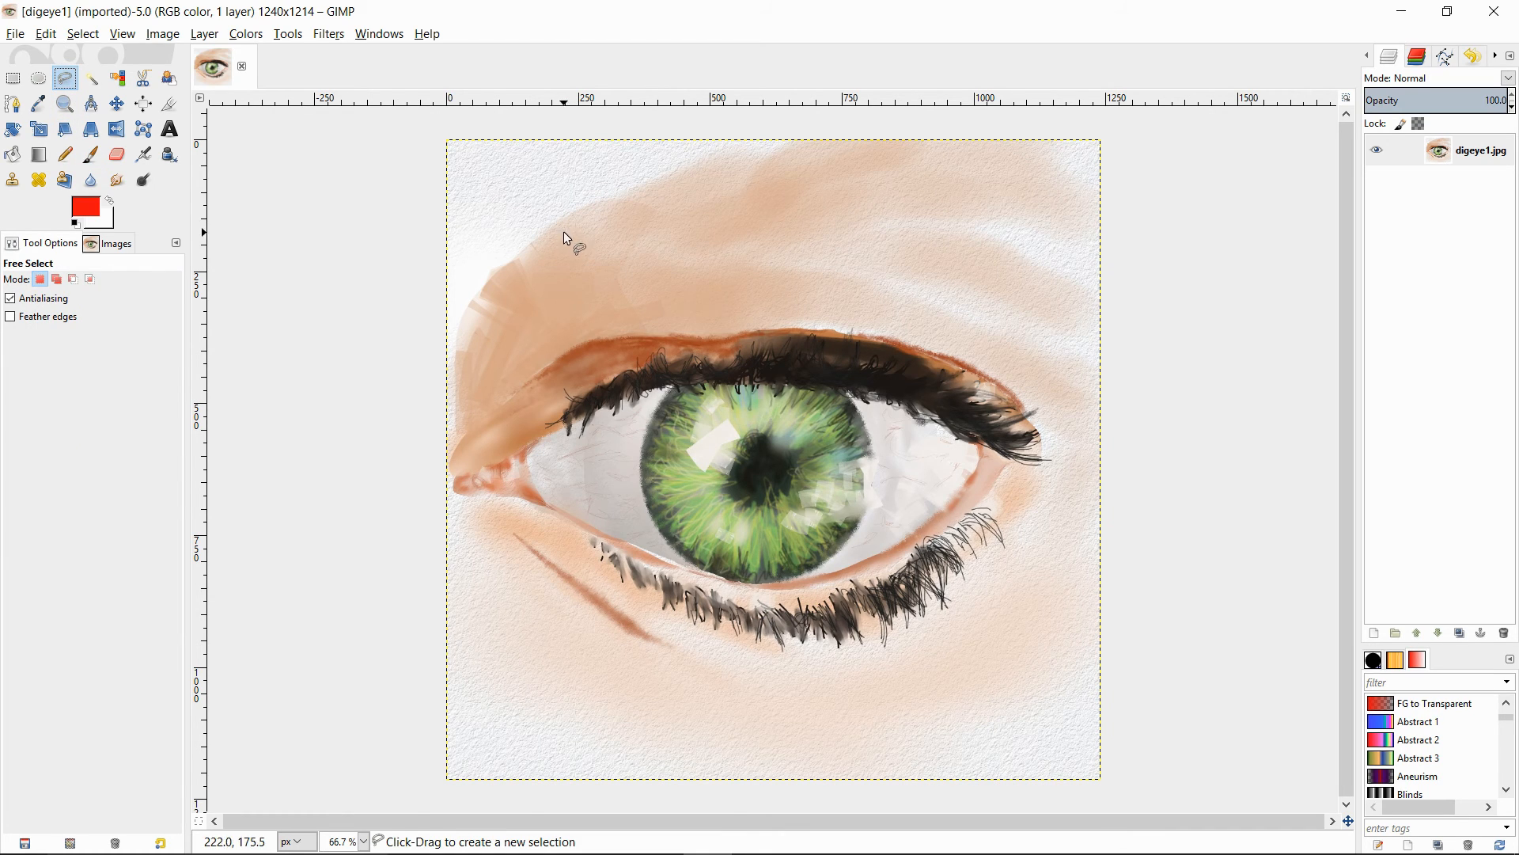
mouse_move(564, 233)
left_mouse_down()
mouse_move(760, 208)
mouse_move(899, 214)
mouse_move(916, 278)
mouse_move(688, 333)
left_mouse_up()
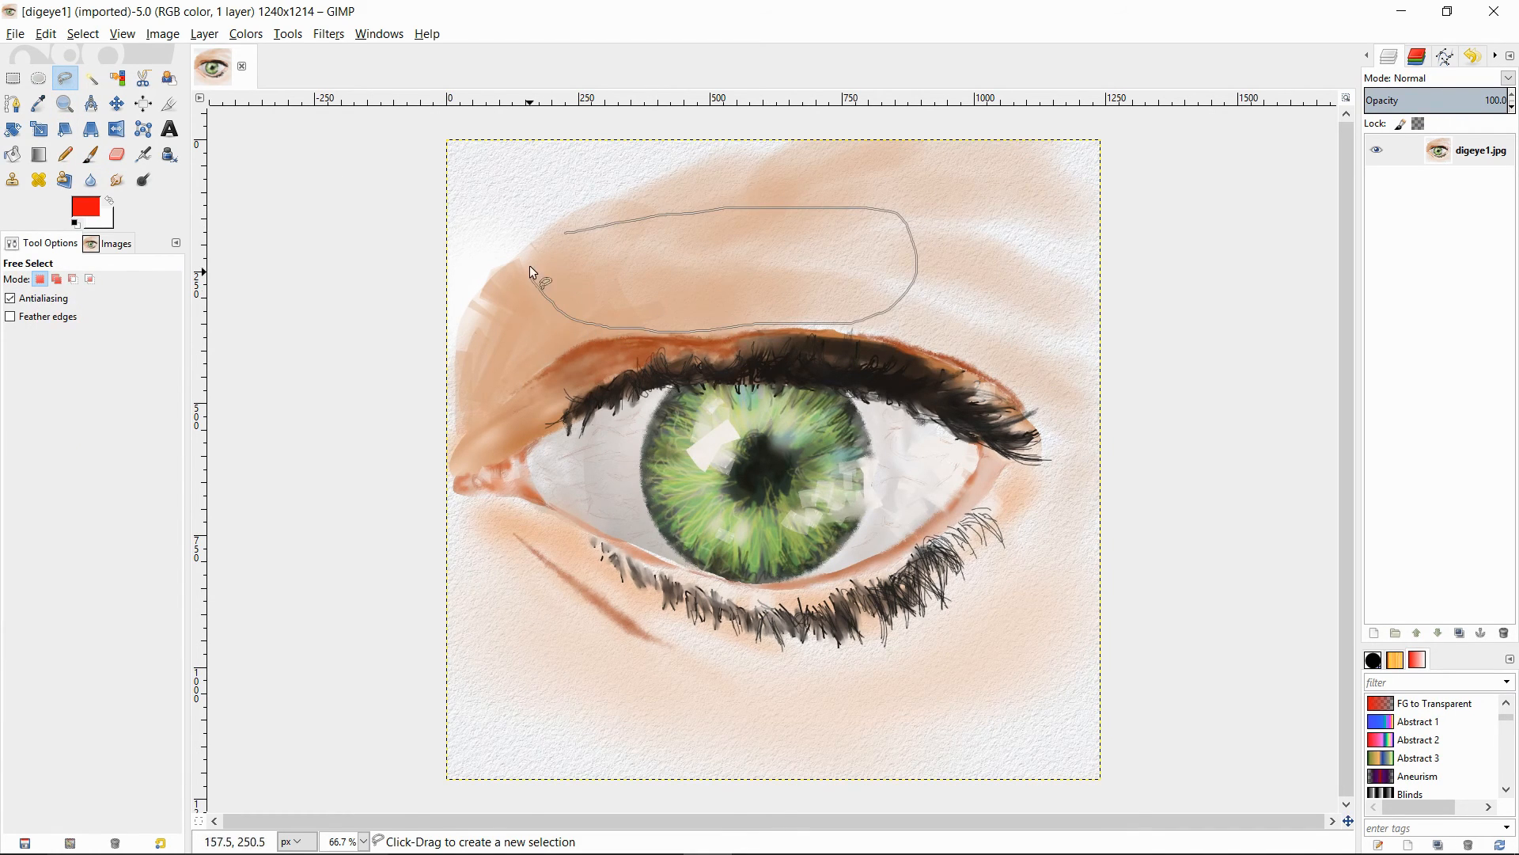
left_click_drag(530, 266, 581, 232)
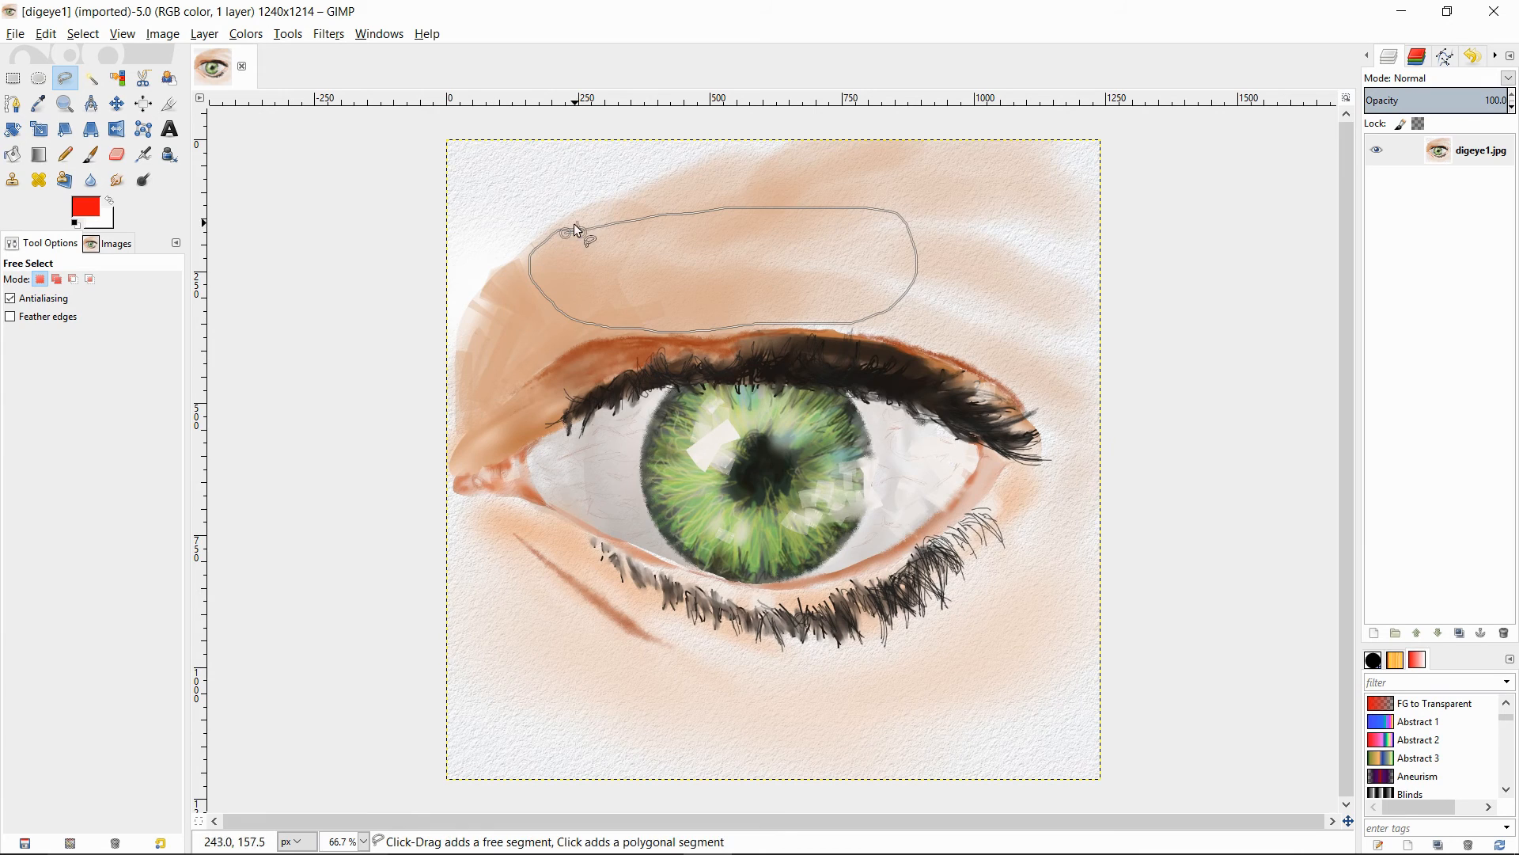
left_click(564, 230)
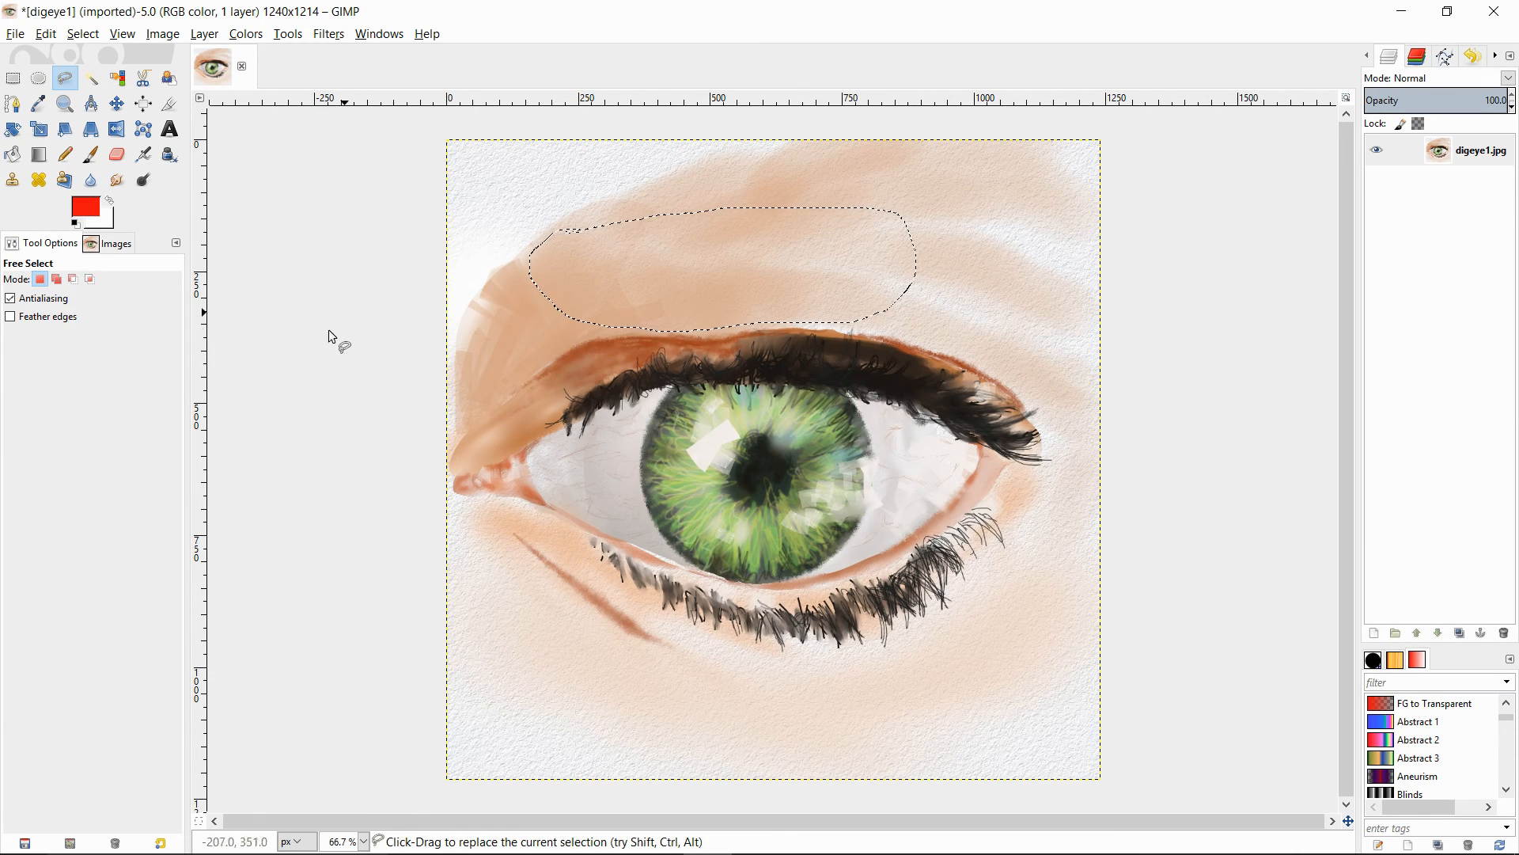
- Bucket-fill the areas of similar color inside the selection with the red foreground color
left_click(13, 155)
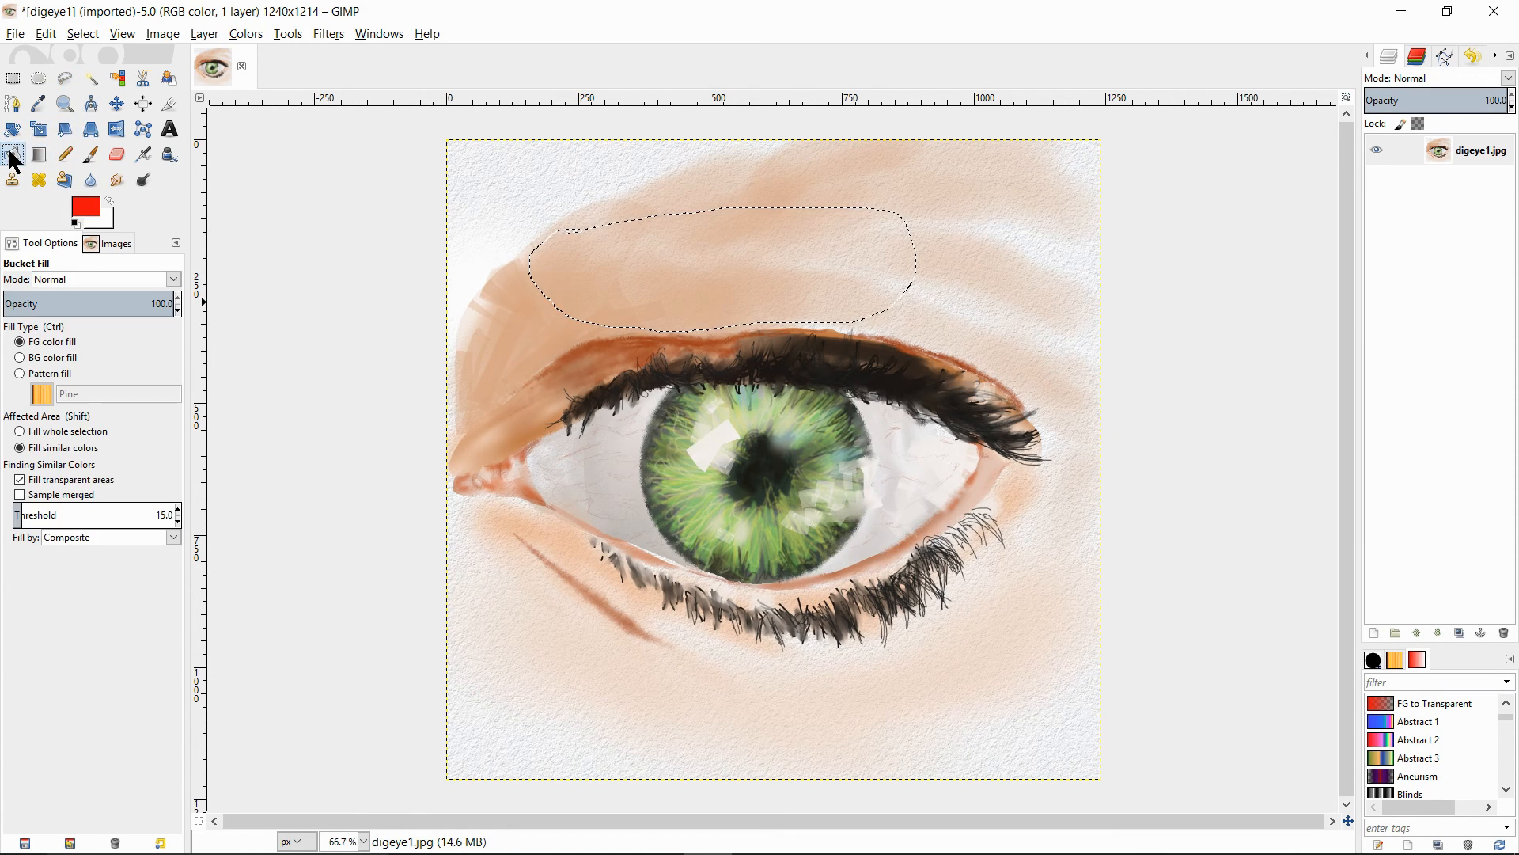
left_click(720, 272)
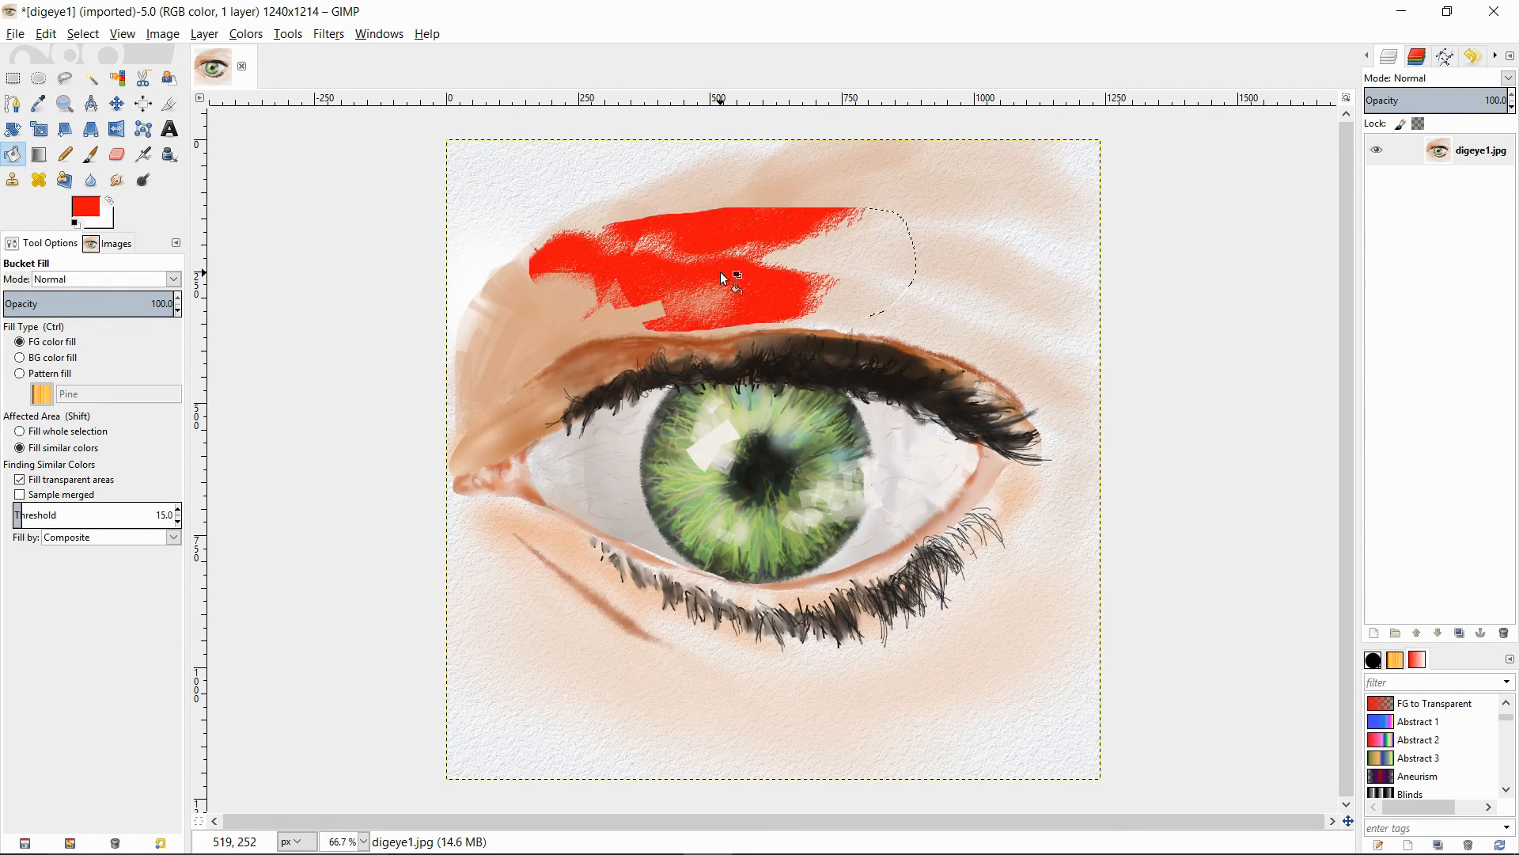
left_click(825, 260)
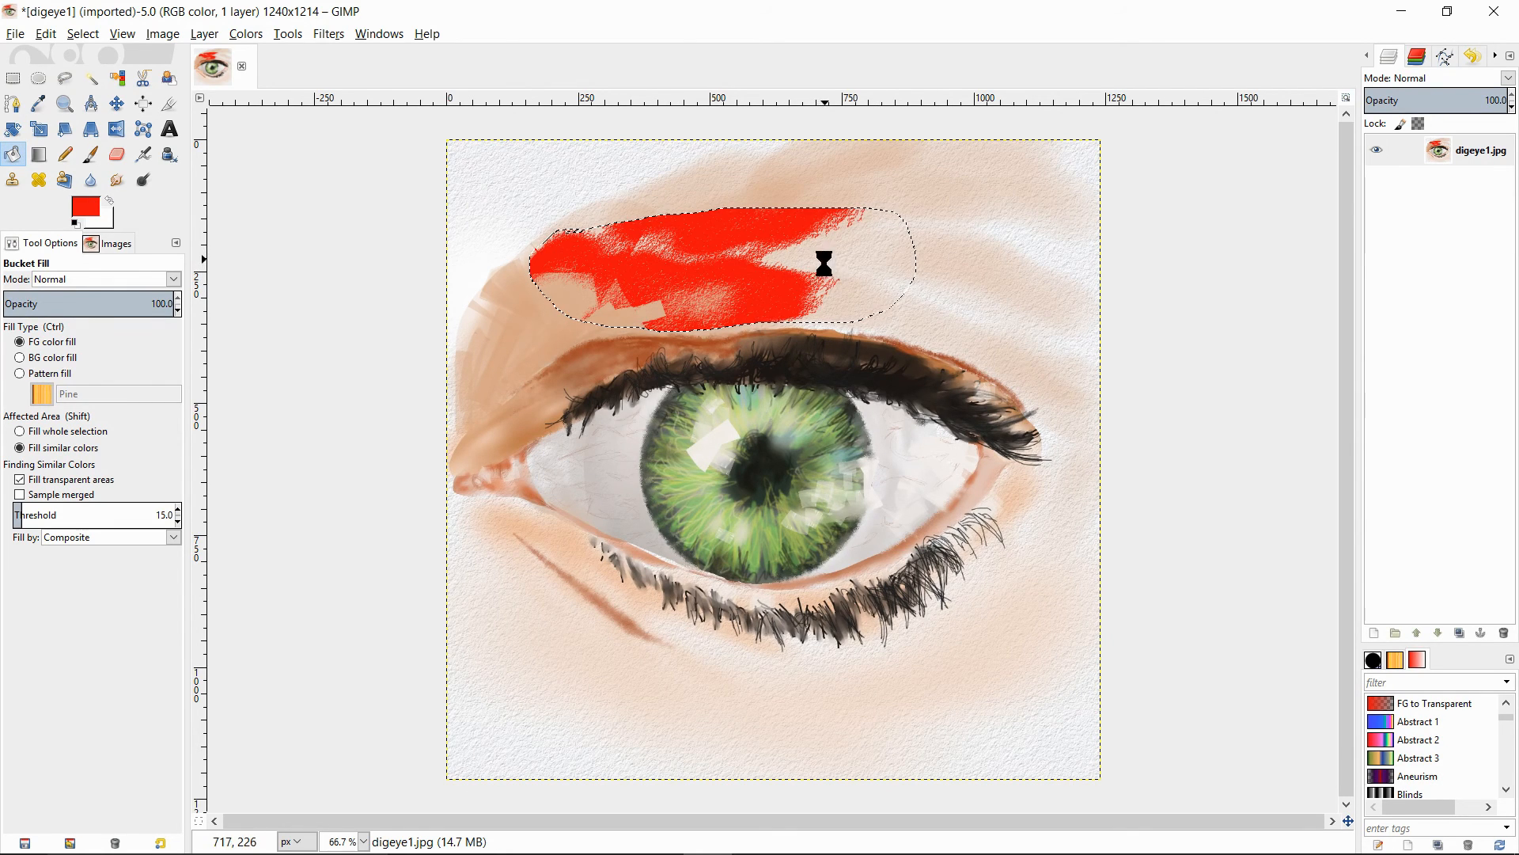
left_click(627, 321)
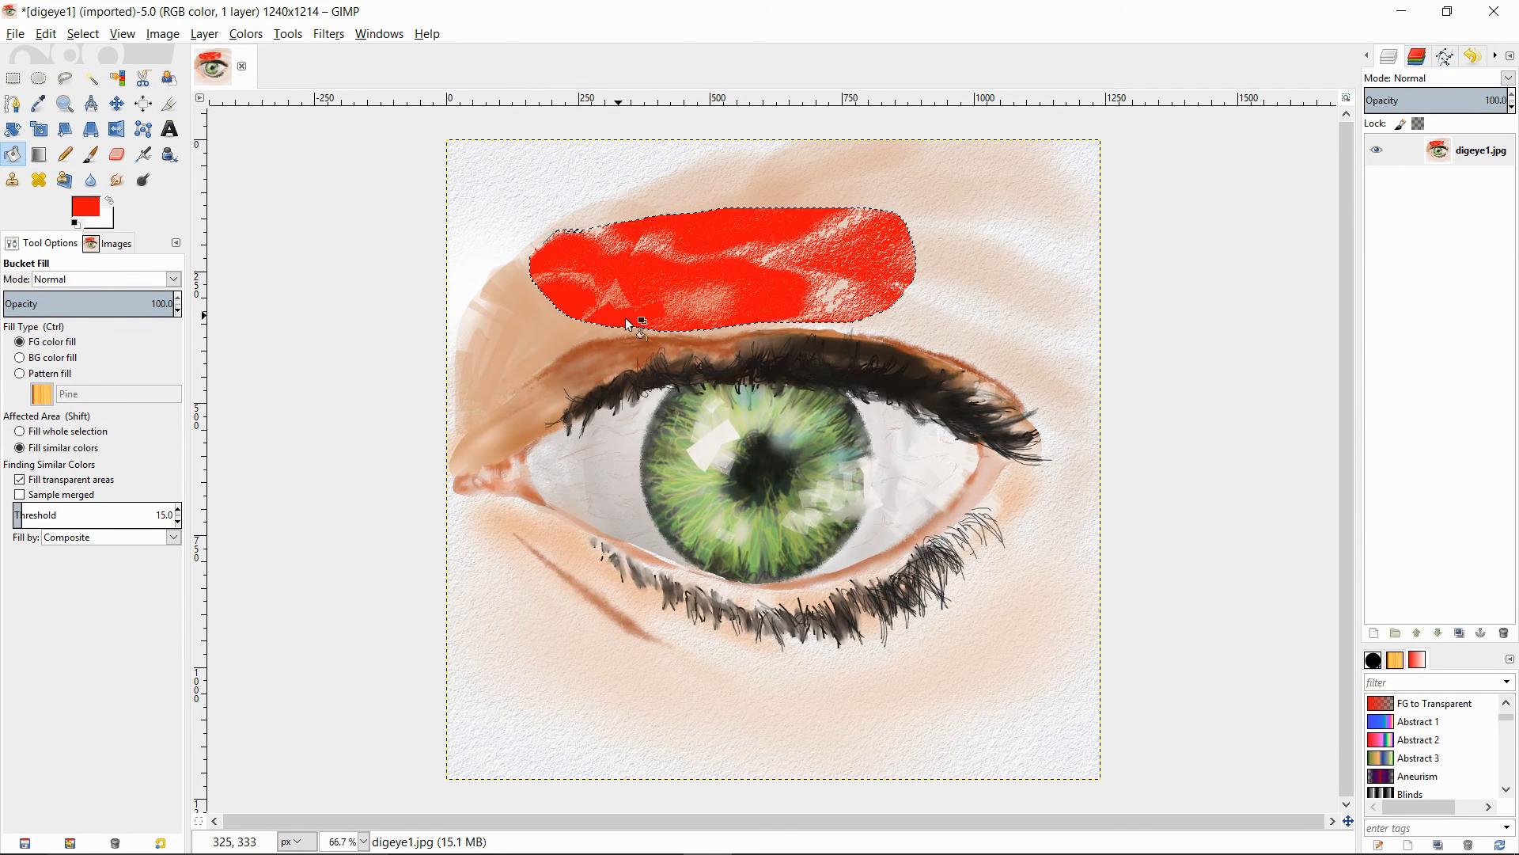
left_click(840, 296)
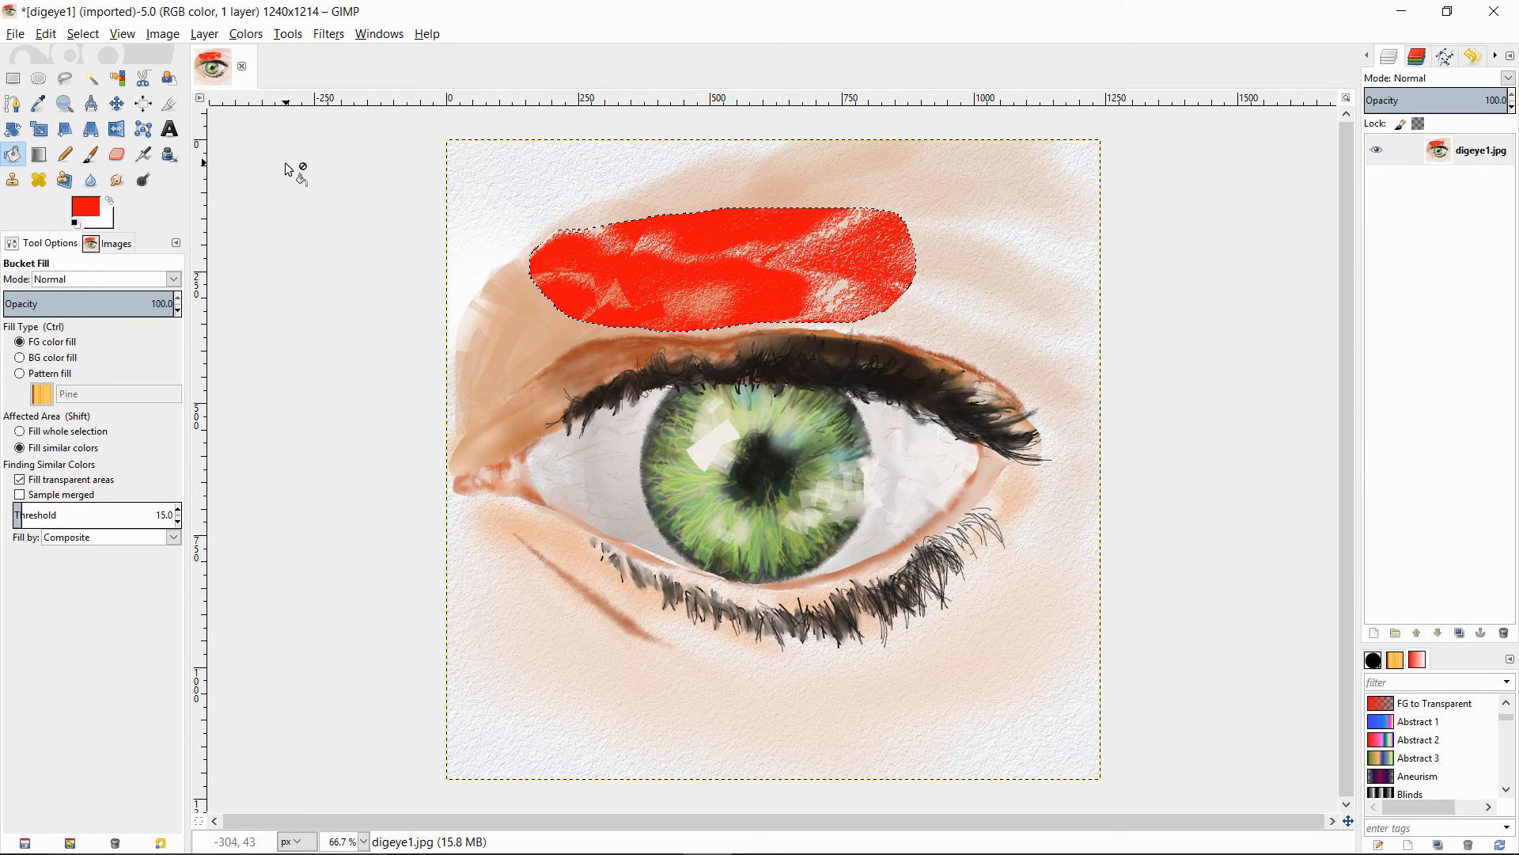
- Look over the available save and export commands for the image, and dismiss the pop-up notification
left_click(15, 34)
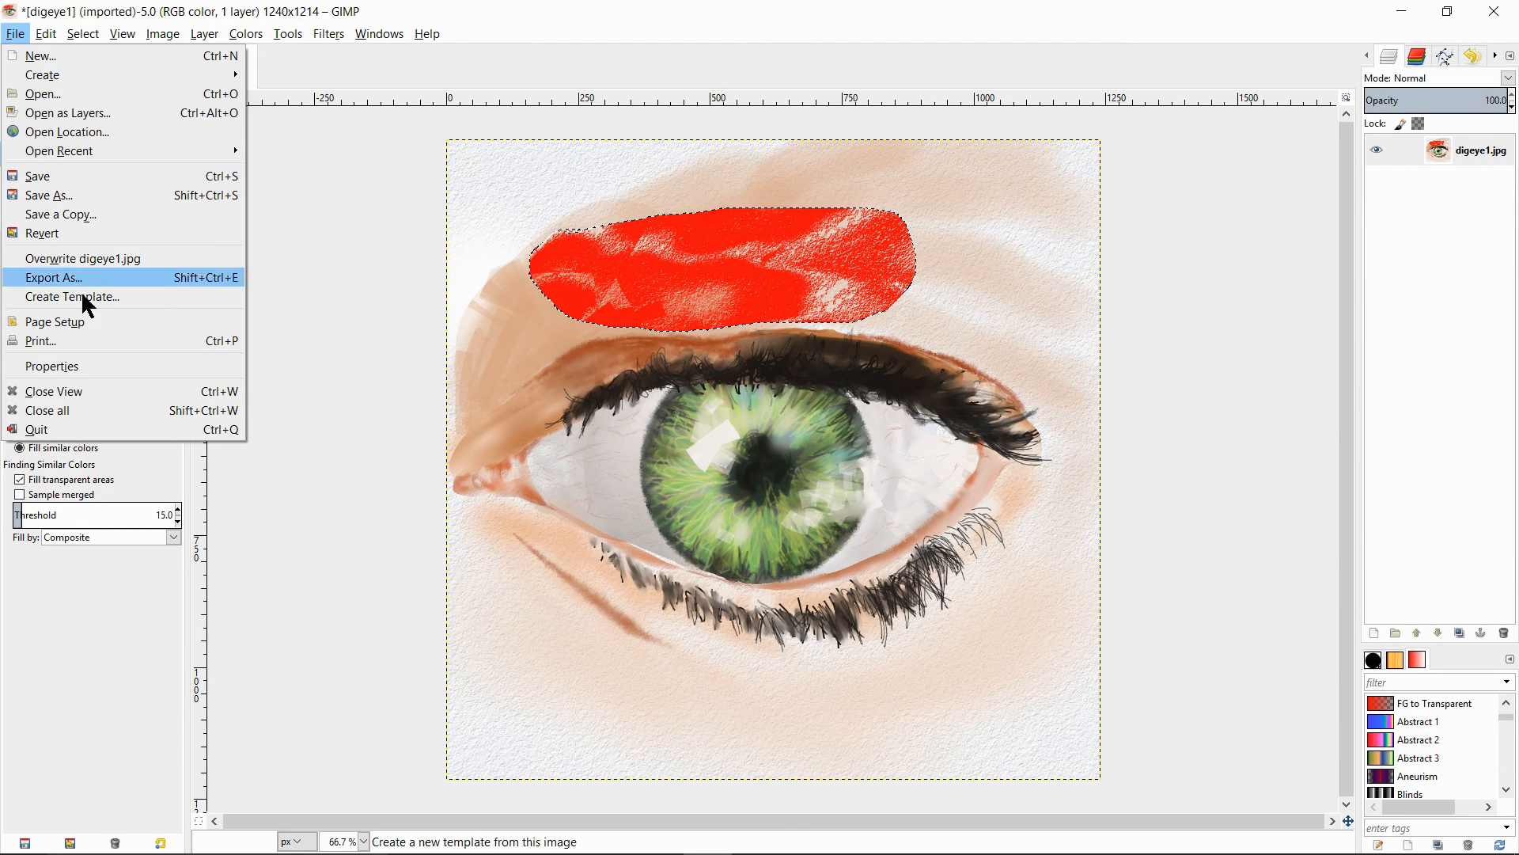
left_click(663, 54)
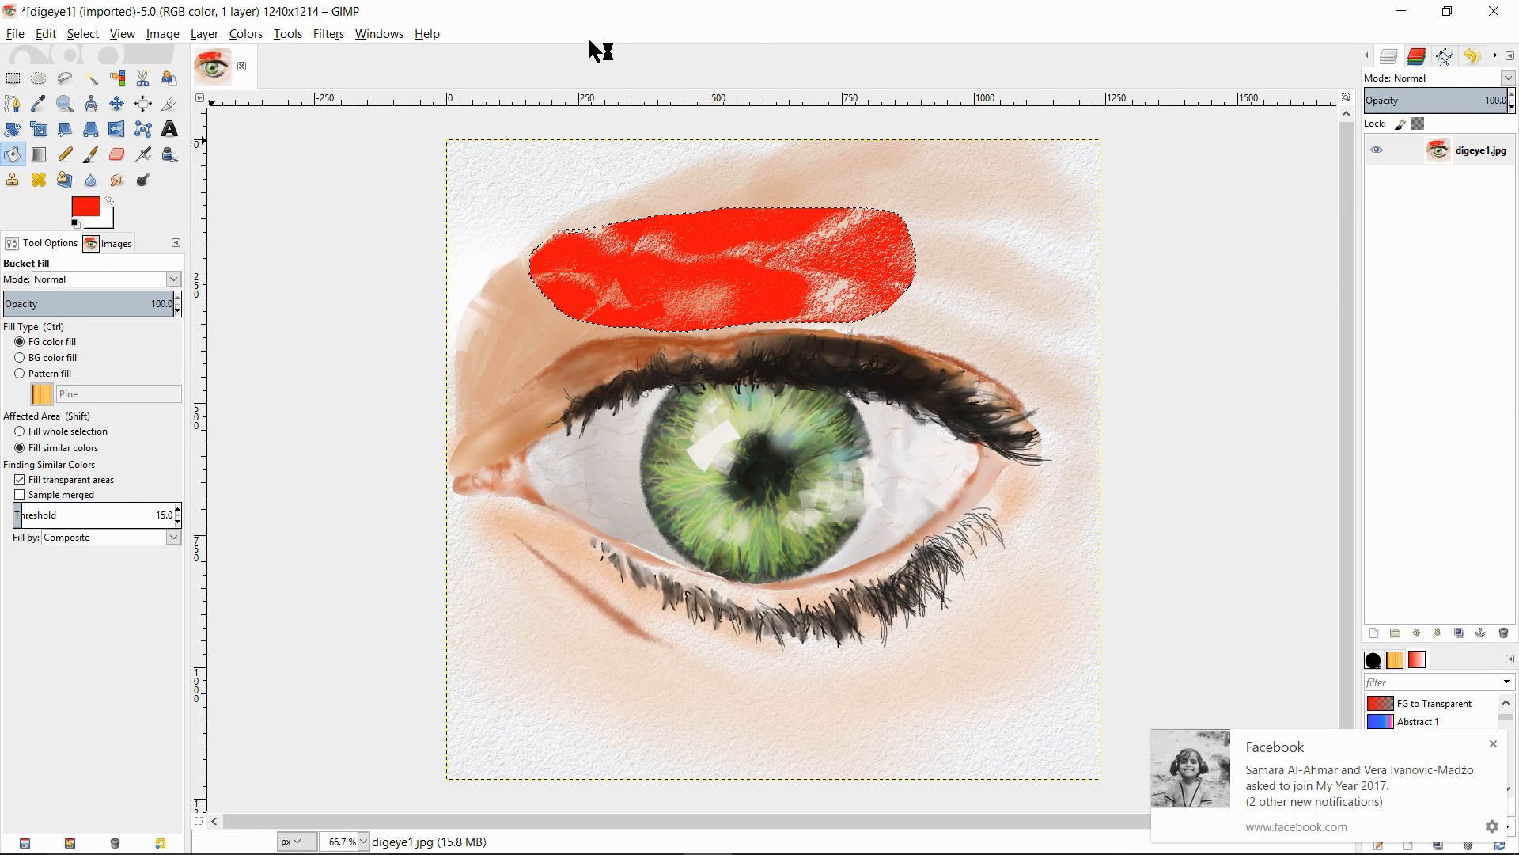
left_click(1494, 746)
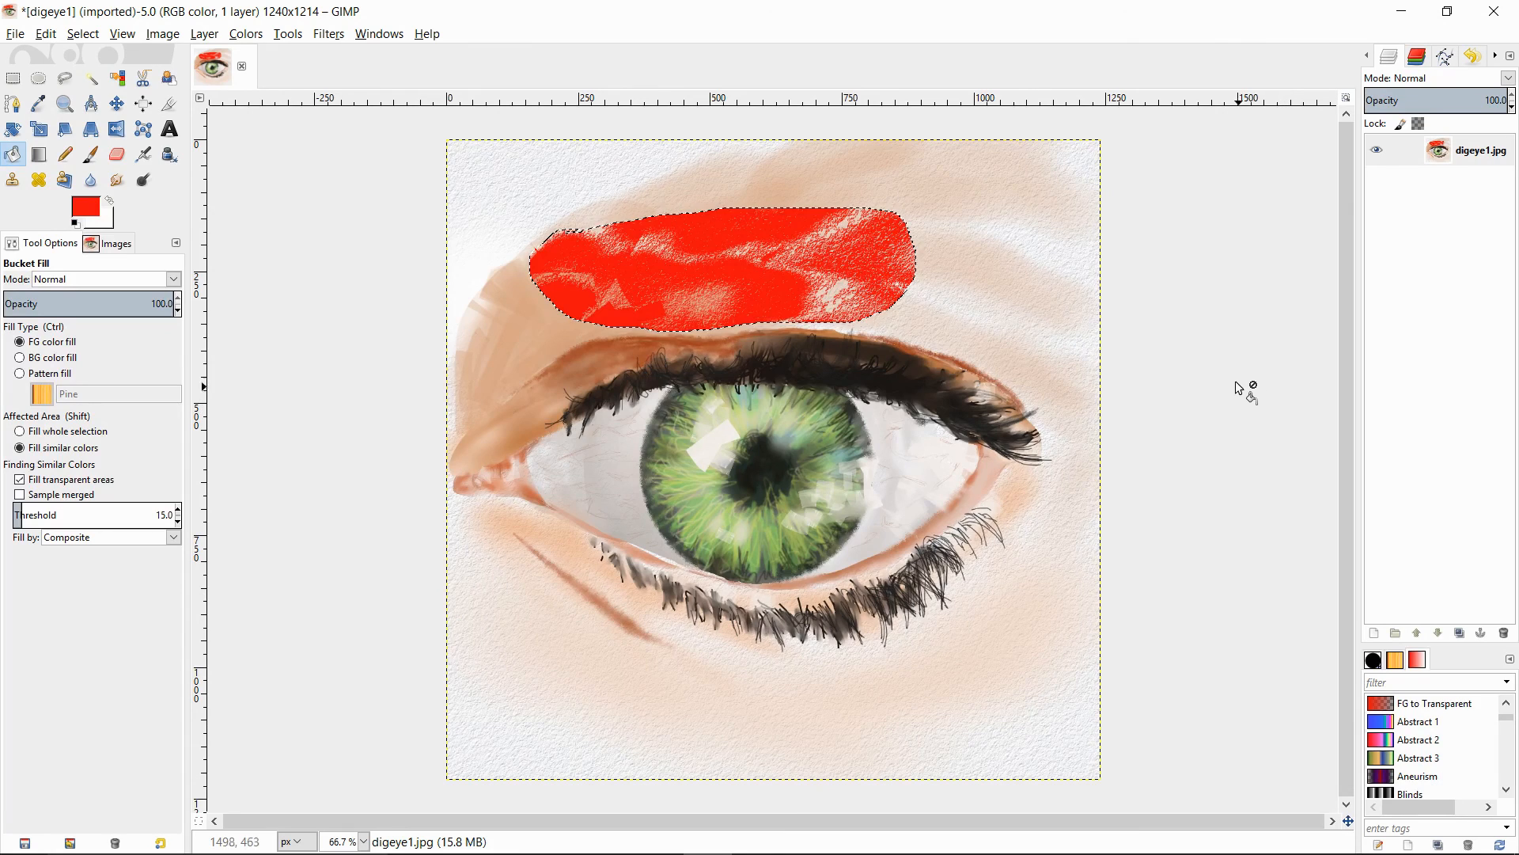